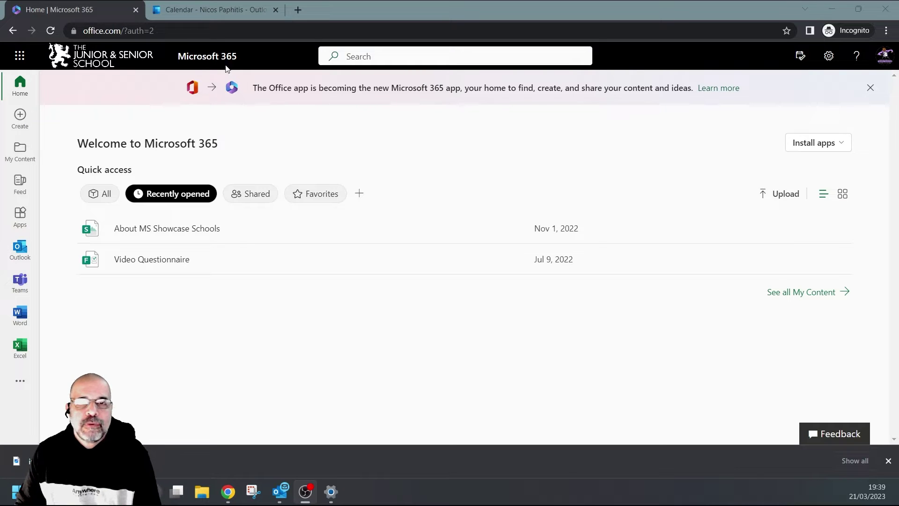
# Show the Outlook calendar for 27–31 March 2023, with Wednesday's busy block
pyautogui.click(218, 10)
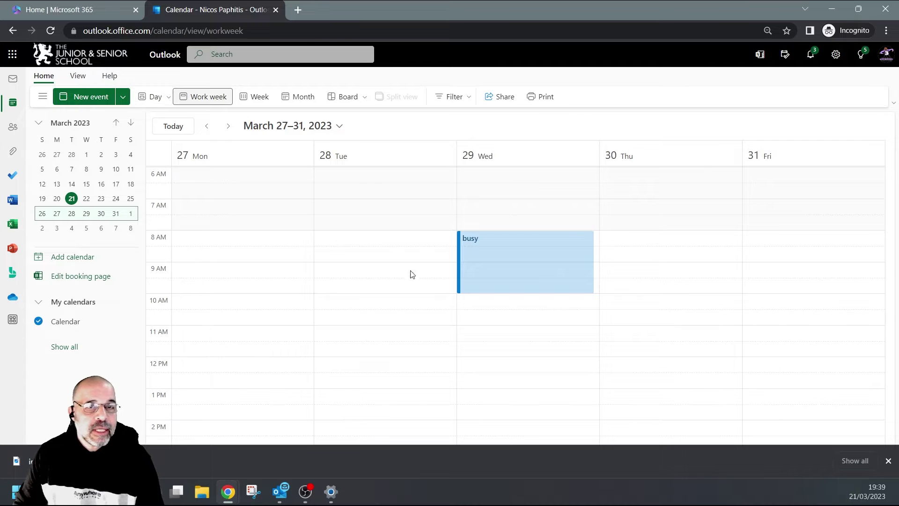
# Select Wednesday 29 March's 8:00–10:00 AM busy event to view its details
pyautogui.click(516, 250)
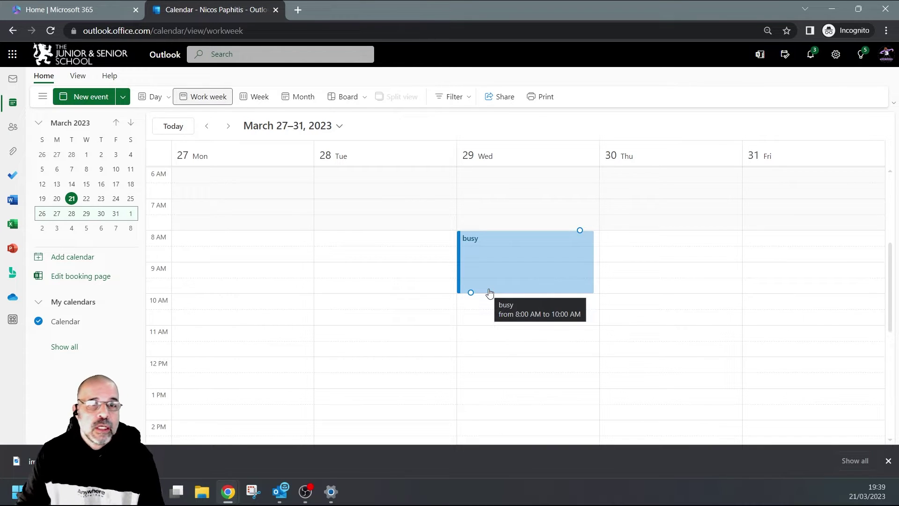
# From the Microsoft 365 home page, launch Bookings and open the personal booking page
pyautogui.click(93, 10)
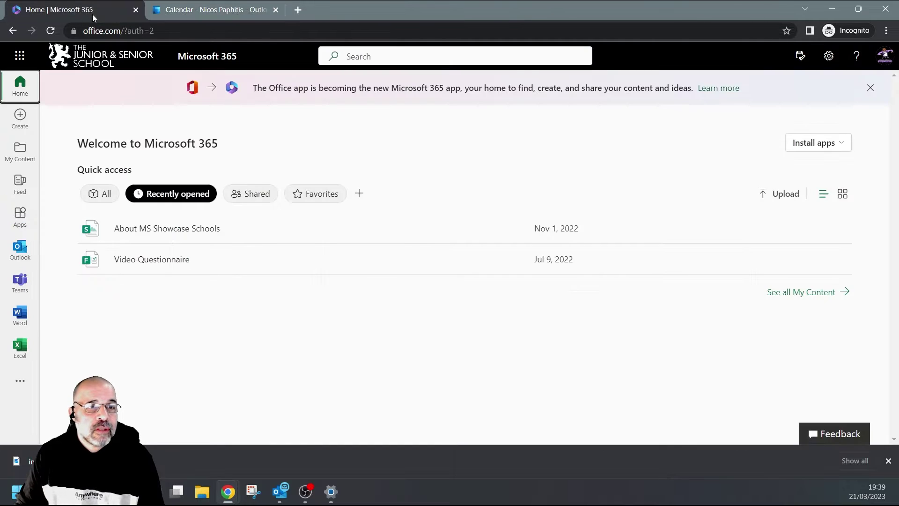
pyautogui.click(20, 57)
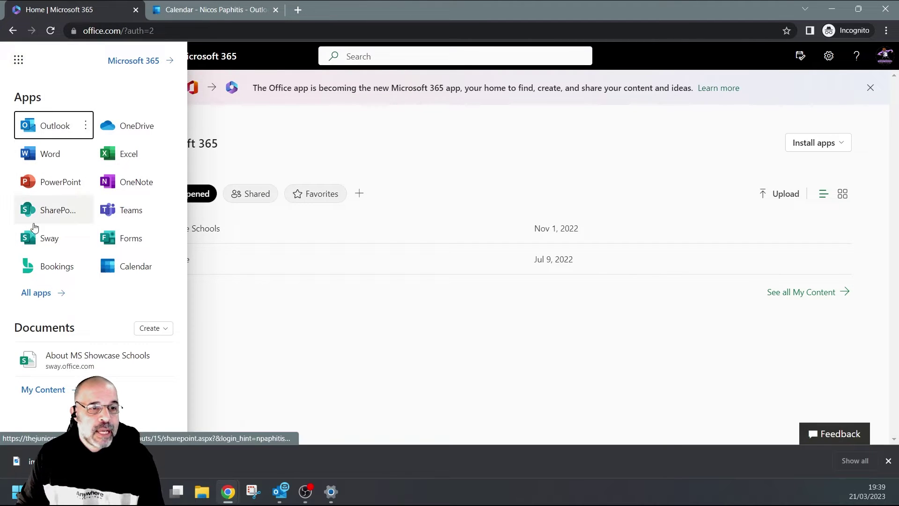
pyautogui.click(45, 267)
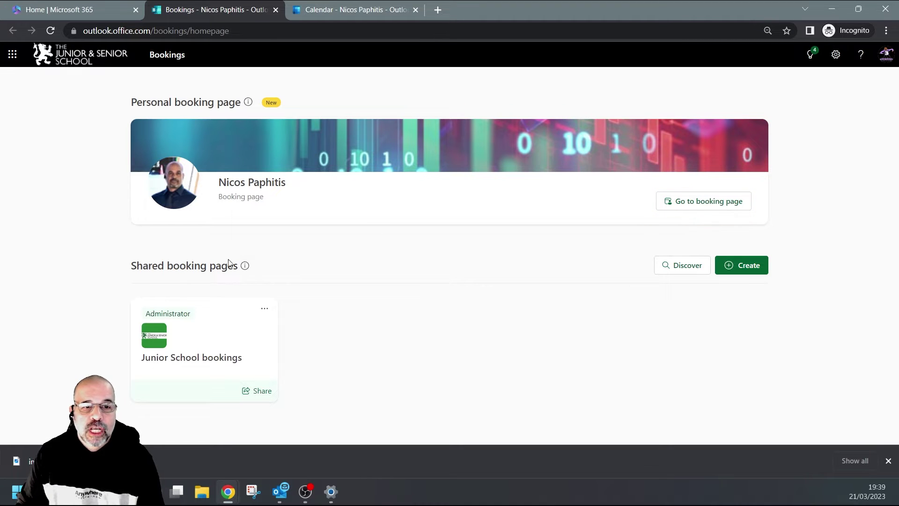
pyautogui.click(712, 205)
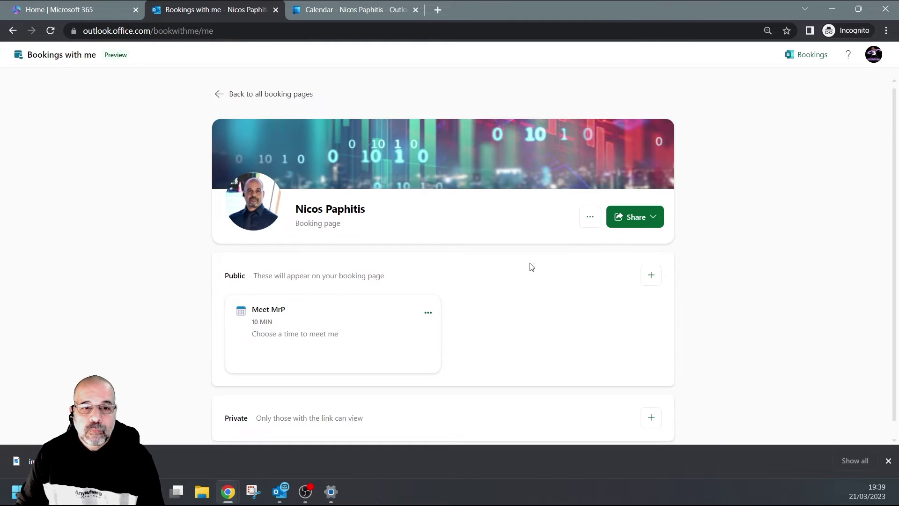
pyautogui.scroll(-1, 310, 270)
# Open Meet MrP and review its custom hours: Wednesday 8:00 AM–11:00 PM, 1/24–6/30/2023
pyautogui.click(321, 310)
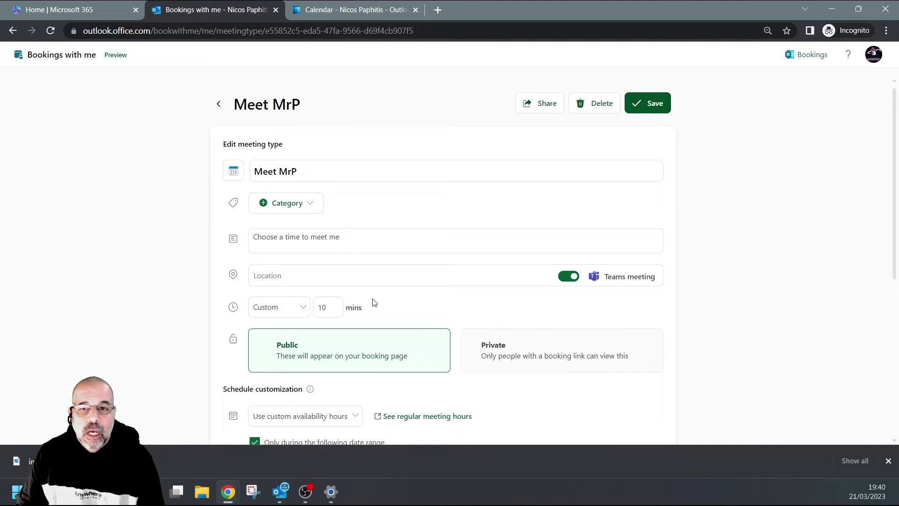
pyautogui.scroll(-4, 415, 278)
pyautogui.scroll(4, 415, 277)
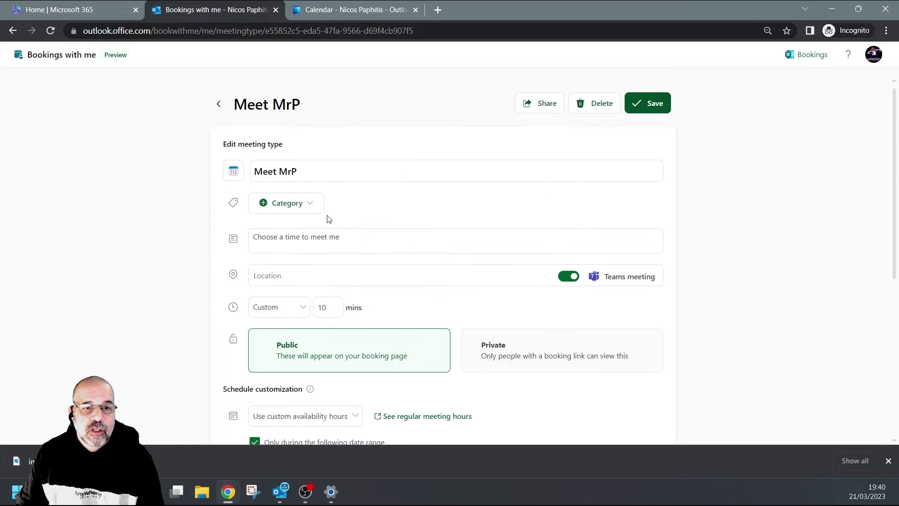
pyautogui.scroll(-6, 618, 227)
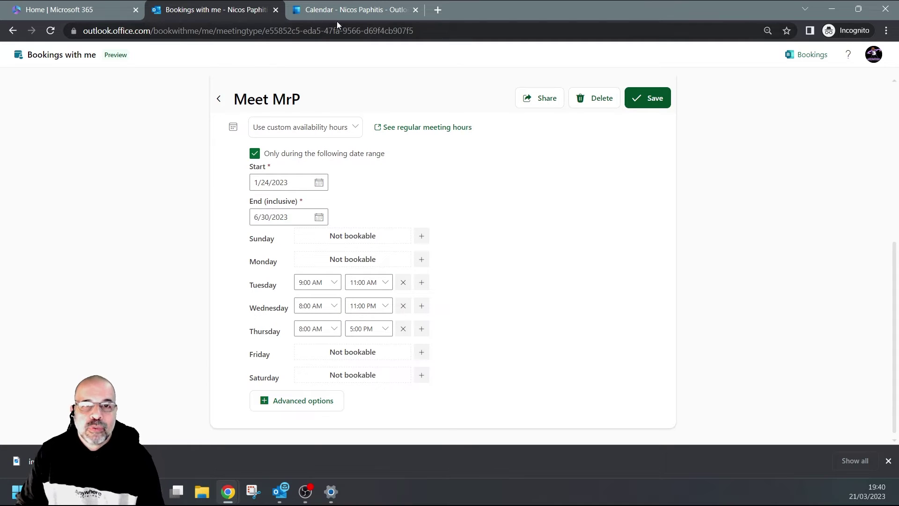
# Check the 29 March busy event in Outlook, then return to the Meet MrP settings
pyautogui.click(355, 14)
pyautogui.click(511, 257)
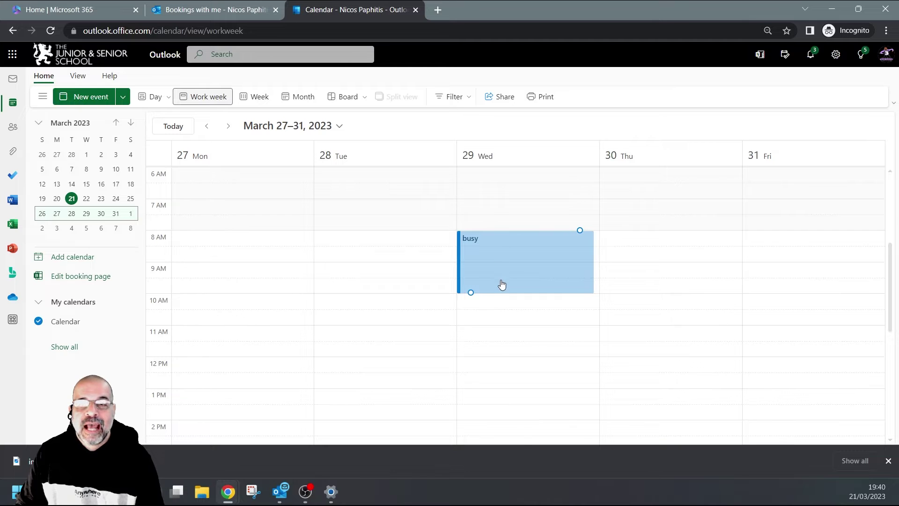
pyautogui.click(204, 11)
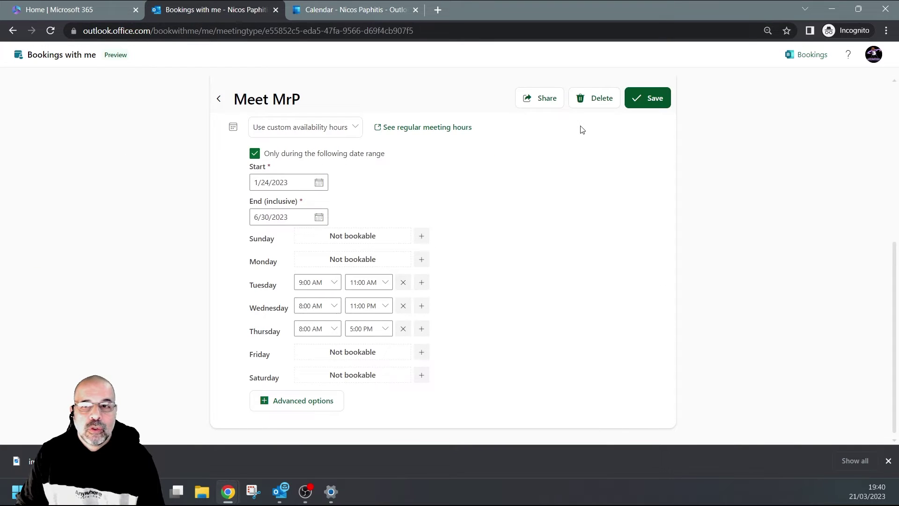
# Copy the Meet MrP share link and load it in a new browser tab
pyautogui.click(533, 99)
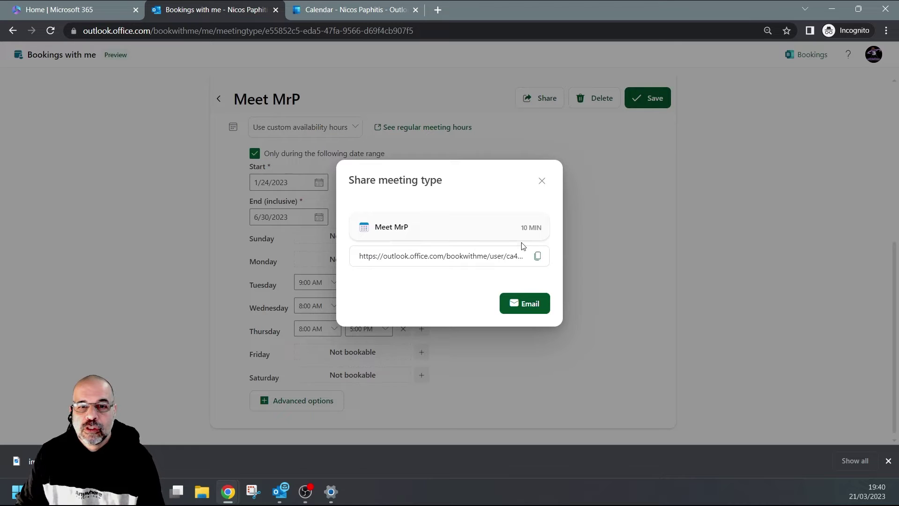
pyautogui.click(538, 257)
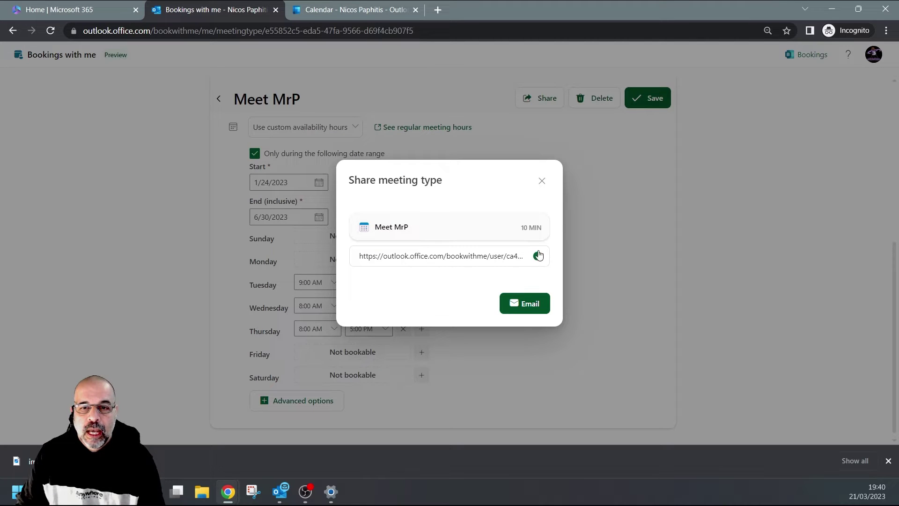
pyautogui.click(438, 10)
pyautogui.hotkey('ctrl', 'v')
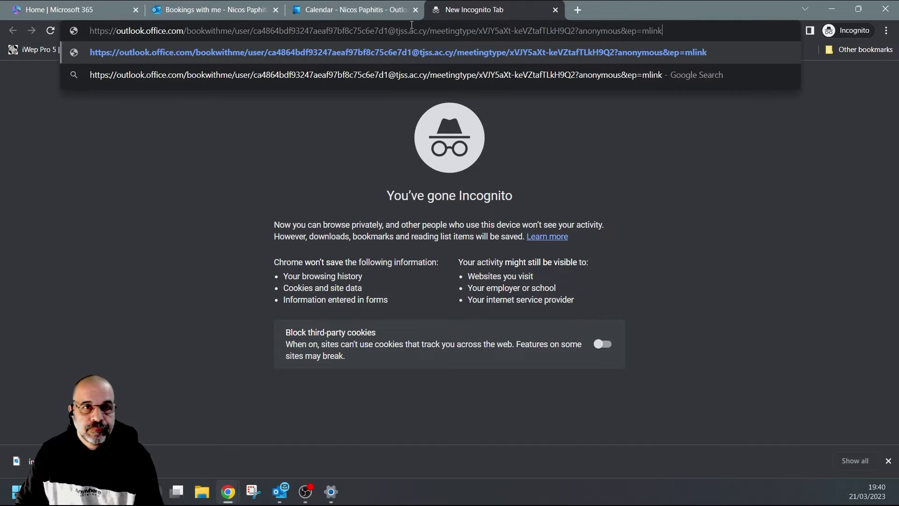
pyautogui.press('Return')
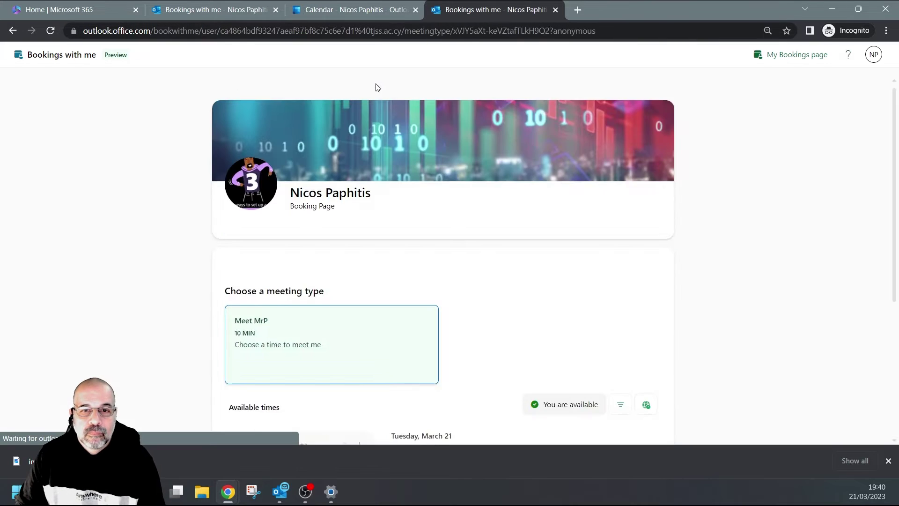
# Show the booking page's Wednesday 29 March times, which start at 10:00 AM
pyautogui.scroll(-5, 403, 112)
pyautogui.scroll(2, 458, 178)
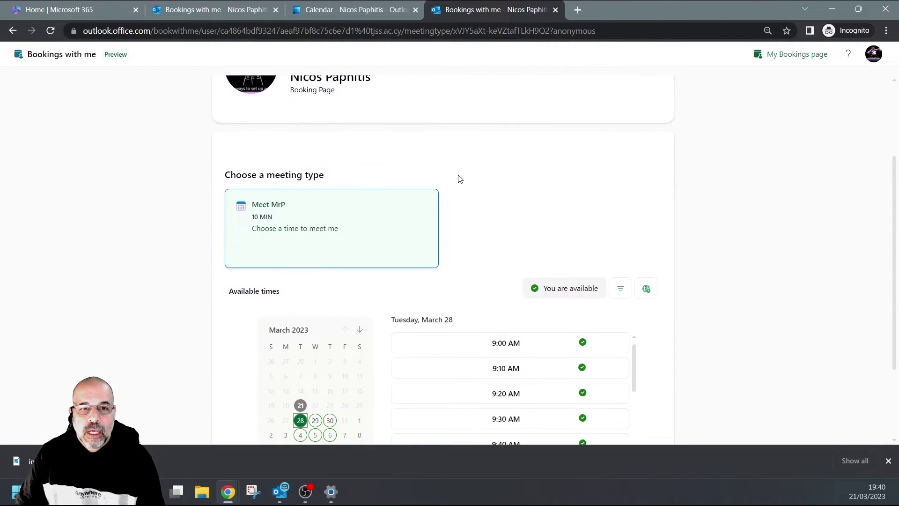
pyautogui.scroll(-1, 453, 179)
pyautogui.scroll(2, 454, 178)
pyautogui.scroll(-1, 454, 180)
pyautogui.scroll(-3, 453, 179)
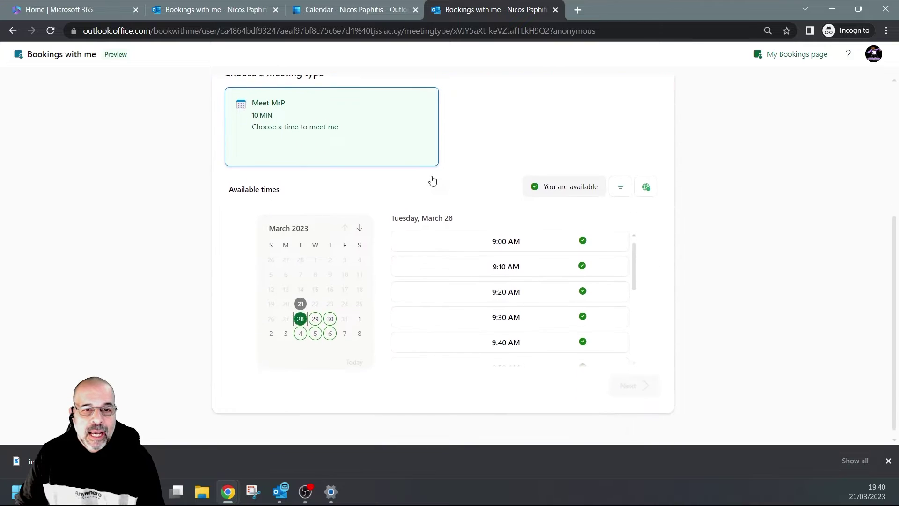
pyautogui.scroll(1, 429, 181)
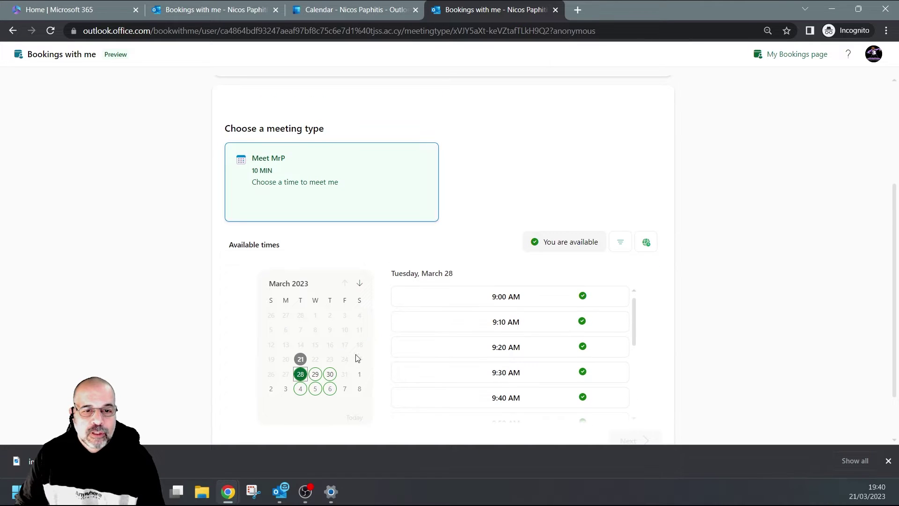
pyautogui.click(315, 374)
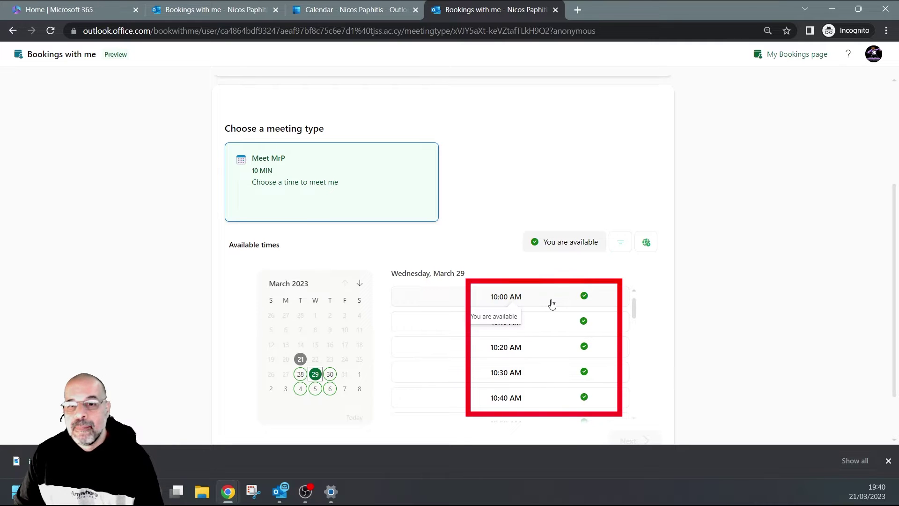
# Close the Meet MrP share dialog, recheck the 29 March busy event, and return to the booking page
pyautogui.click(234, 9)
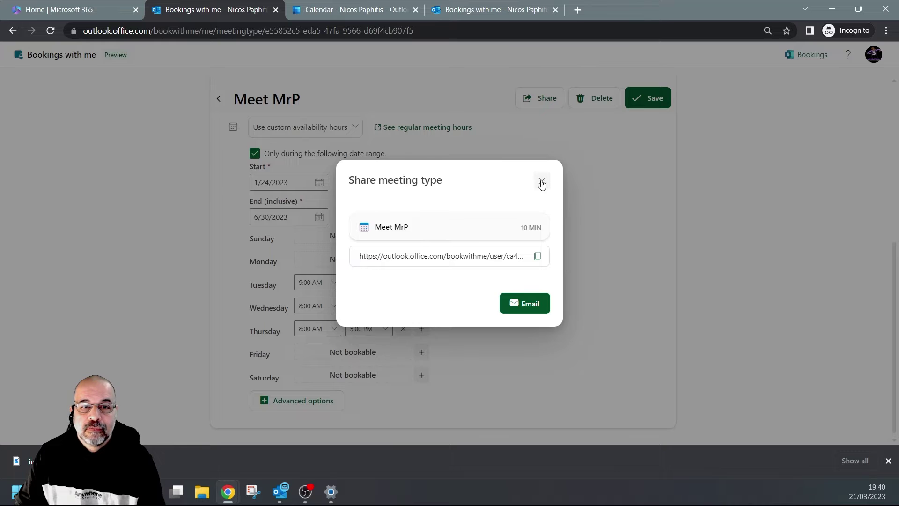
pyautogui.click(542, 181)
pyautogui.click(360, 12)
pyautogui.click(505, 245)
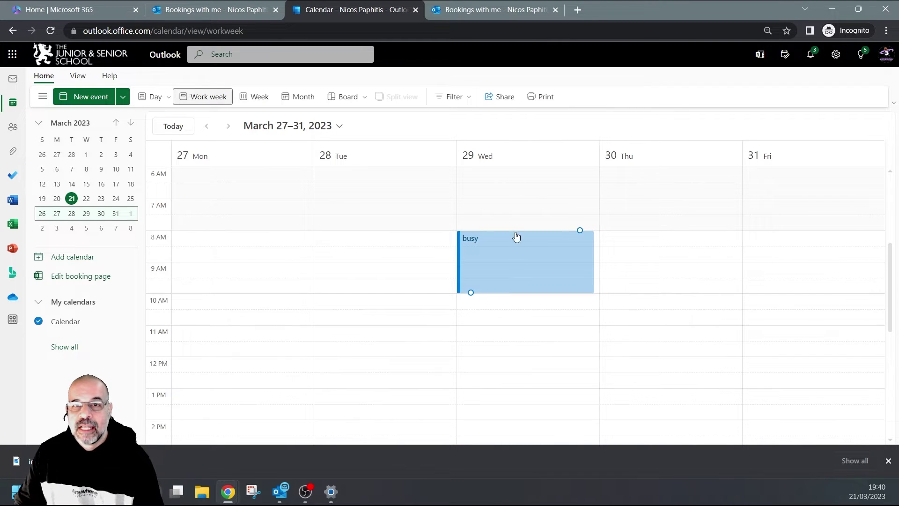
pyautogui.click(505, 9)
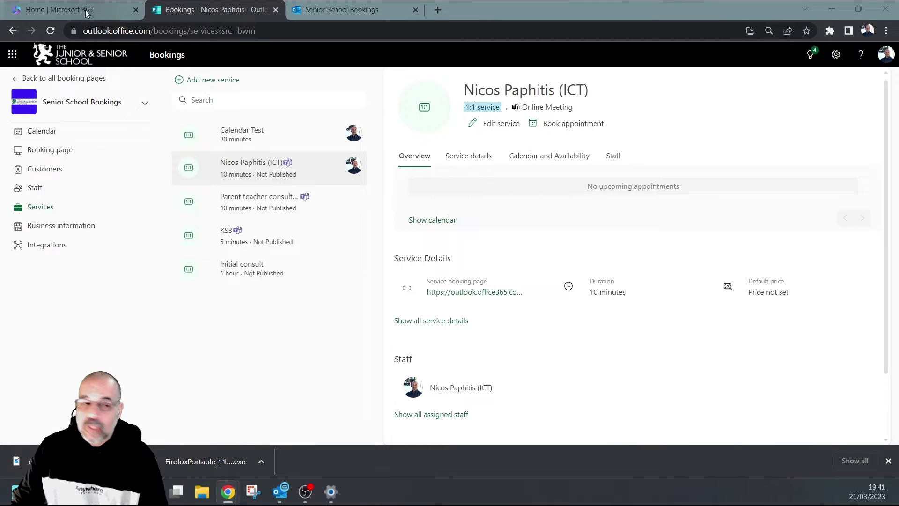
# Close the old Bookings tabs, relaunch Bookings, and open Senior School Bookings
pyautogui.click(276, 10)
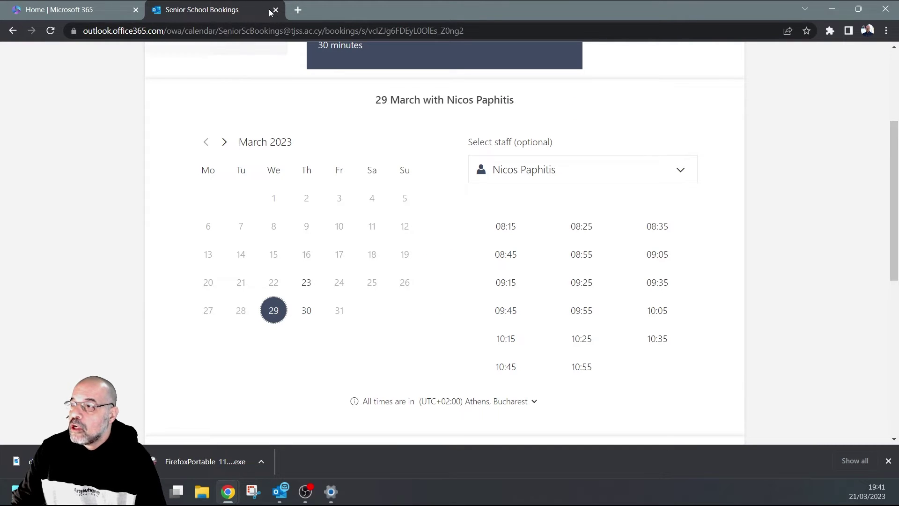
pyautogui.click(275, 10)
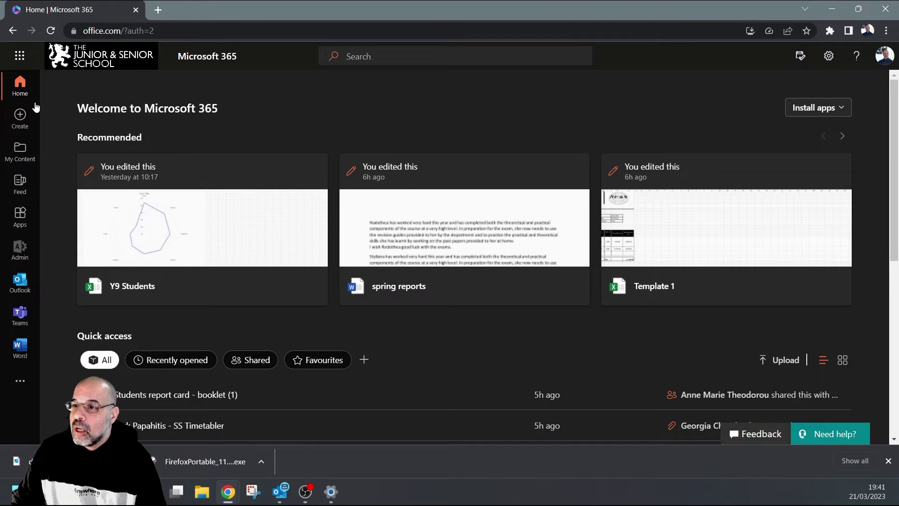
pyautogui.click(25, 62)
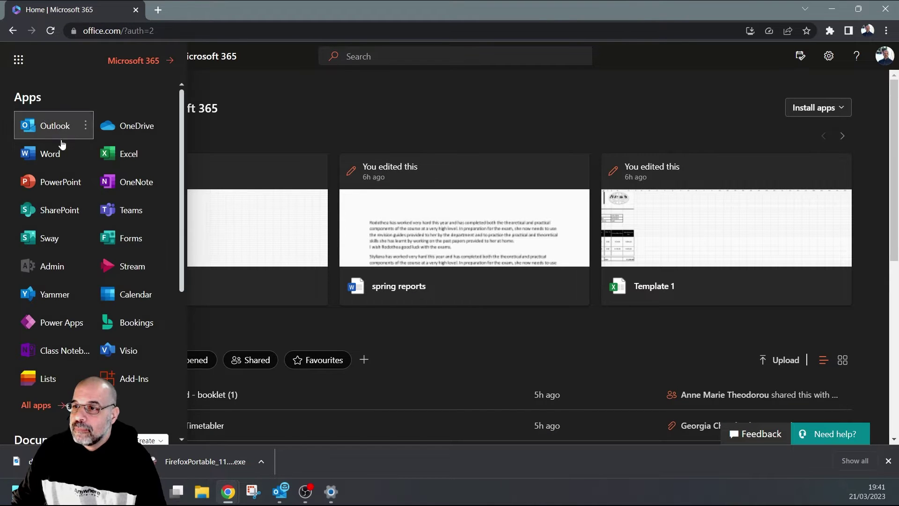
pyautogui.click(122, 323)
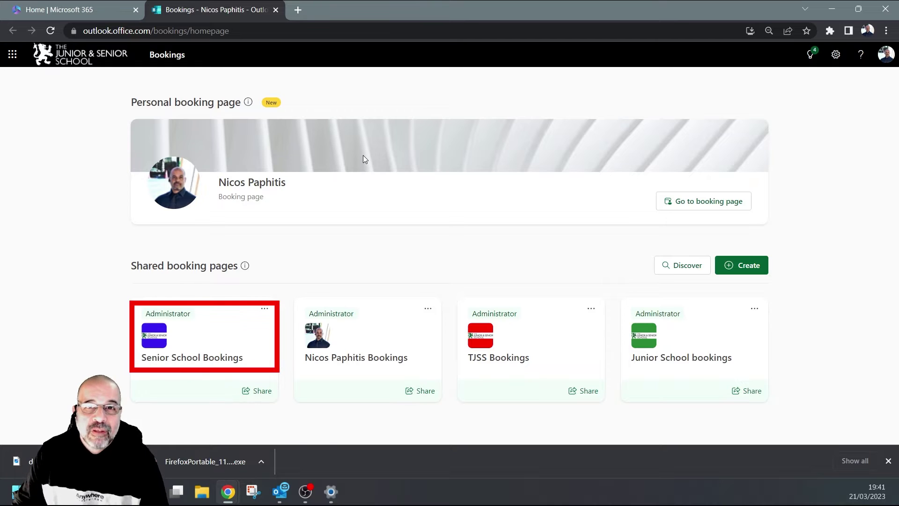
pyautogui.click(183, 356)
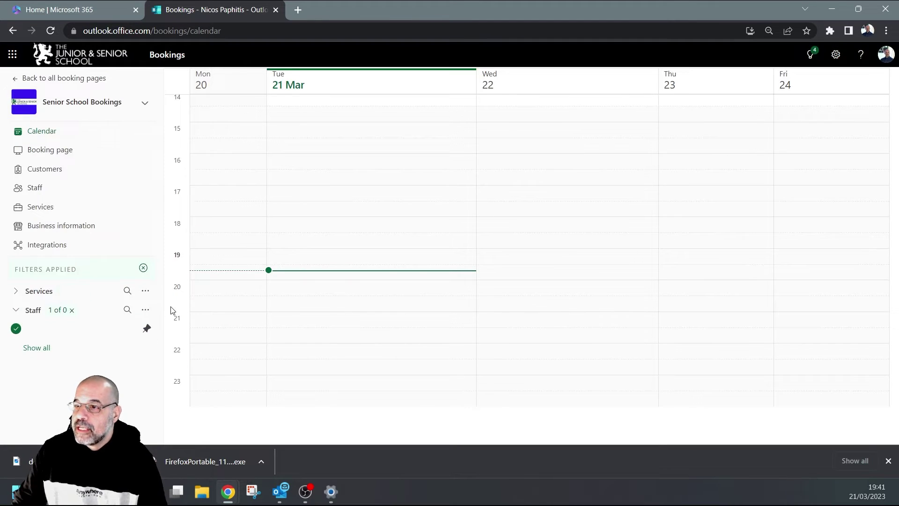
# Open the Calendar Test service and review its Wednesday and Thursday 08:15–11:30 availability
pyautogui.click(33, 209)
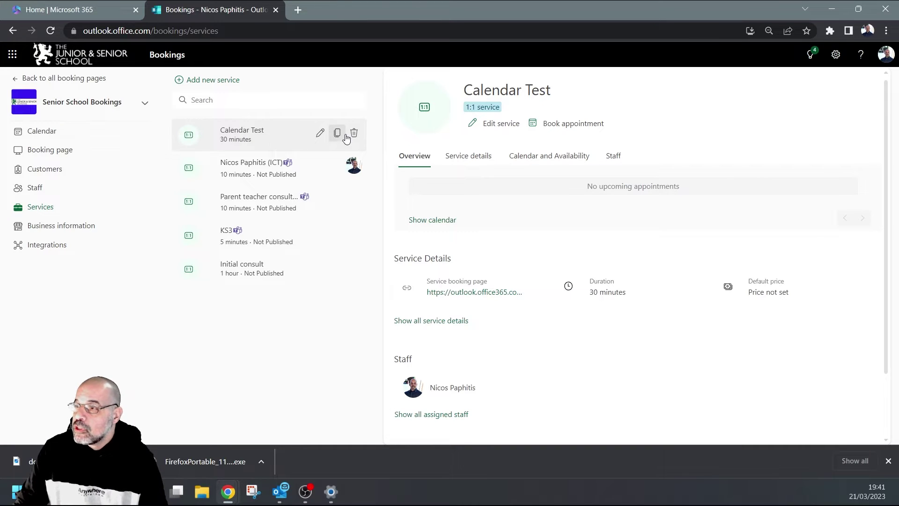
pyautogui.click(320, 134)
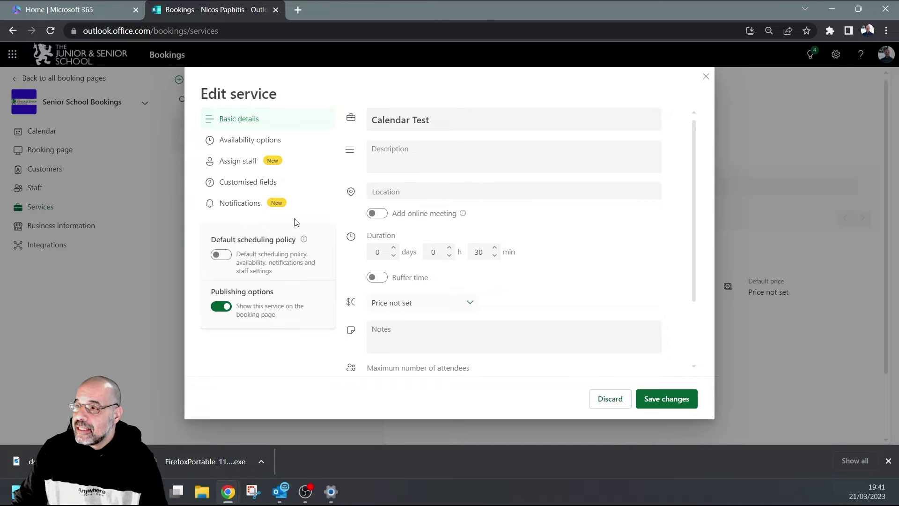
pyautogui.click(233, 141)
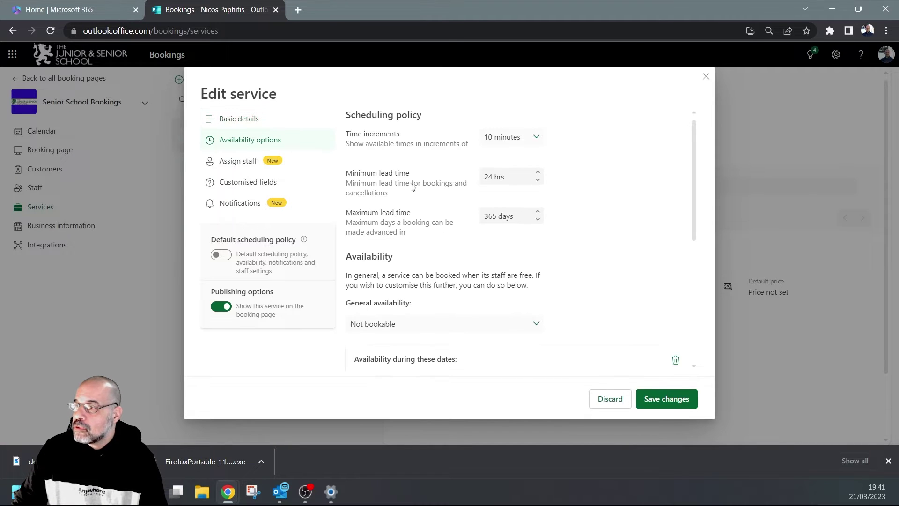
pyautogui.scroll(-5, 487, 194)
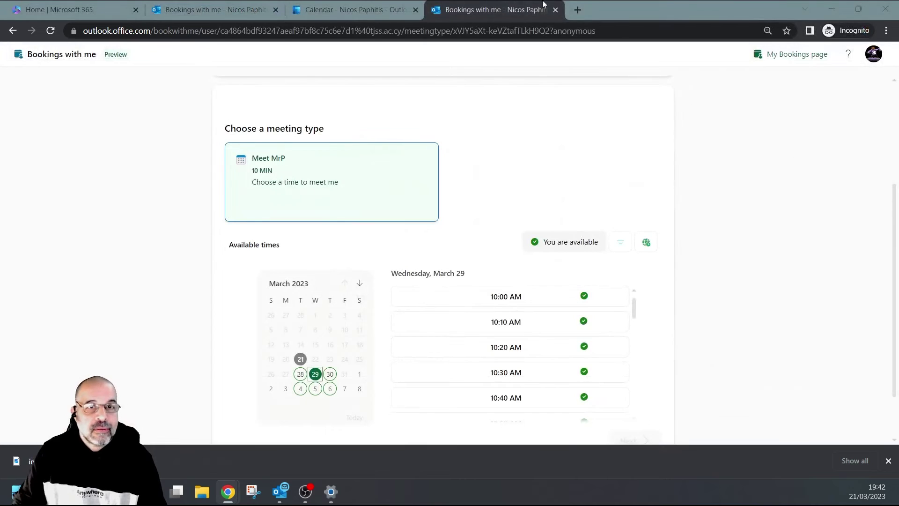
# Compare with Wednesday 29's busy event in Outlook, then discard the service edits
pyautogui.click(308, 14)
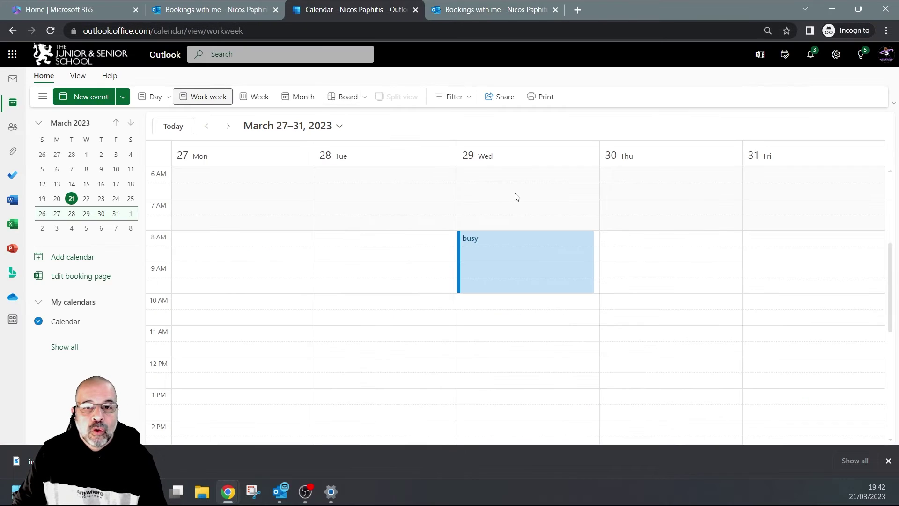
pyautogui.click(485, 240)
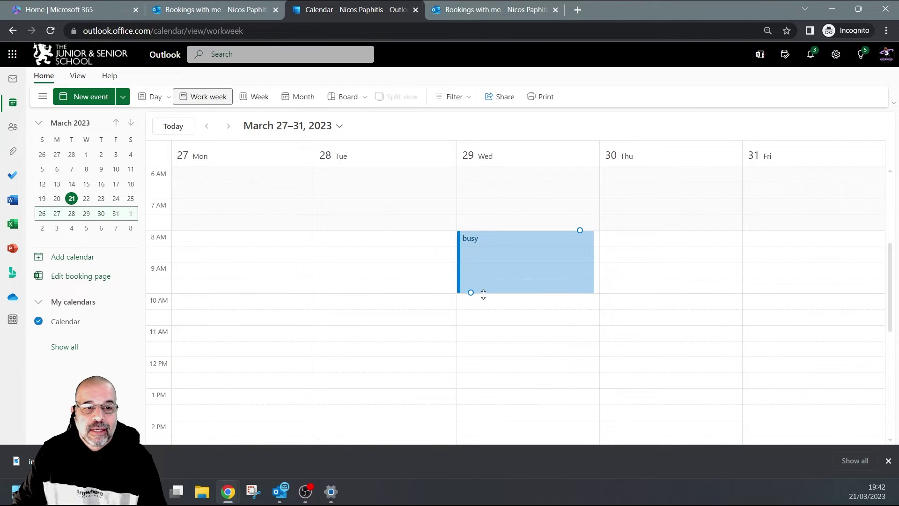
pyautogui.click(484, 206)
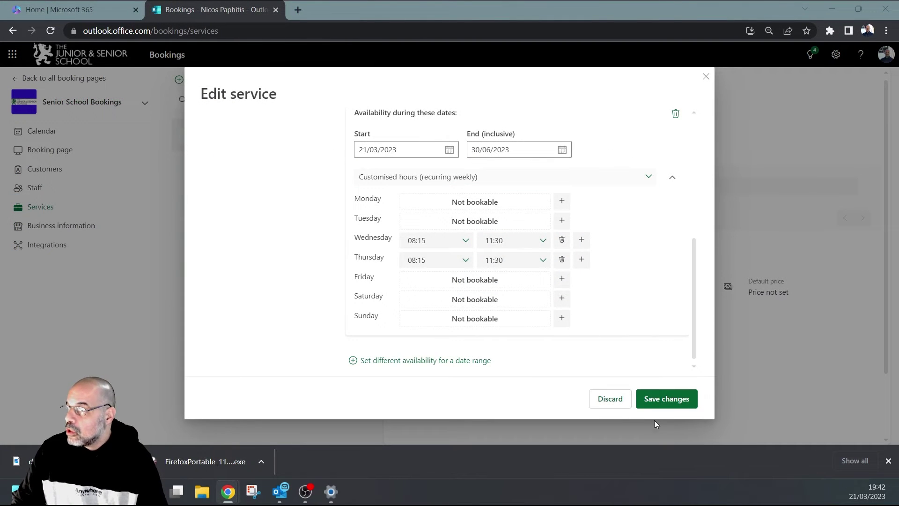
pyautogui.click(609, 399)
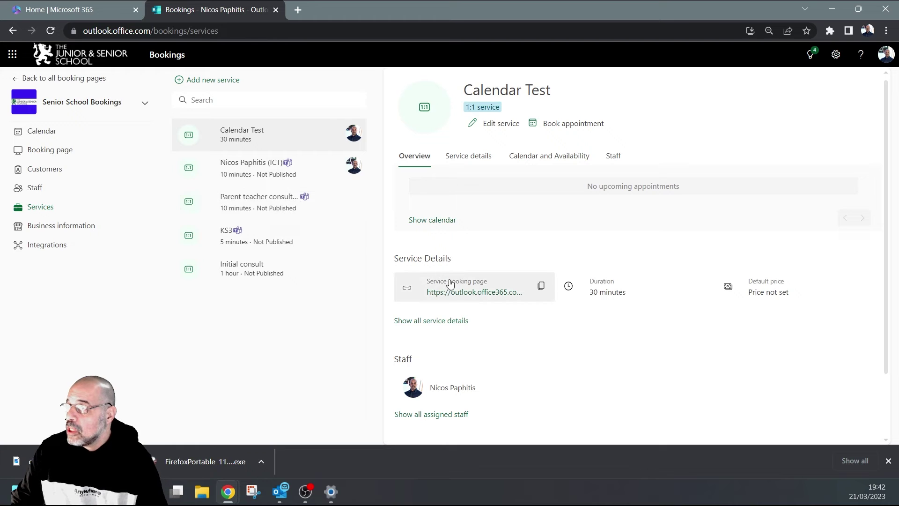
# Copy the Calendar Test booking link and load it in a new private tab
pyautogui.click(539, 289)
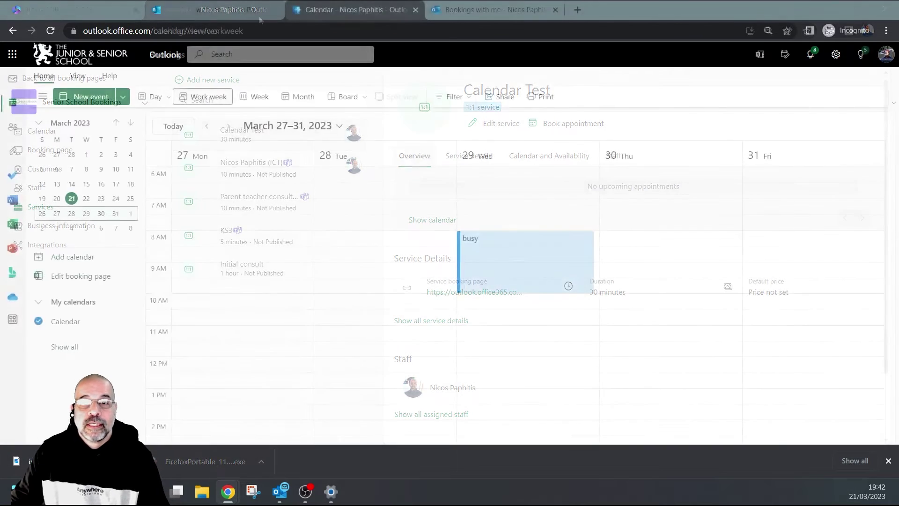
pyautogui.click(578, 10)
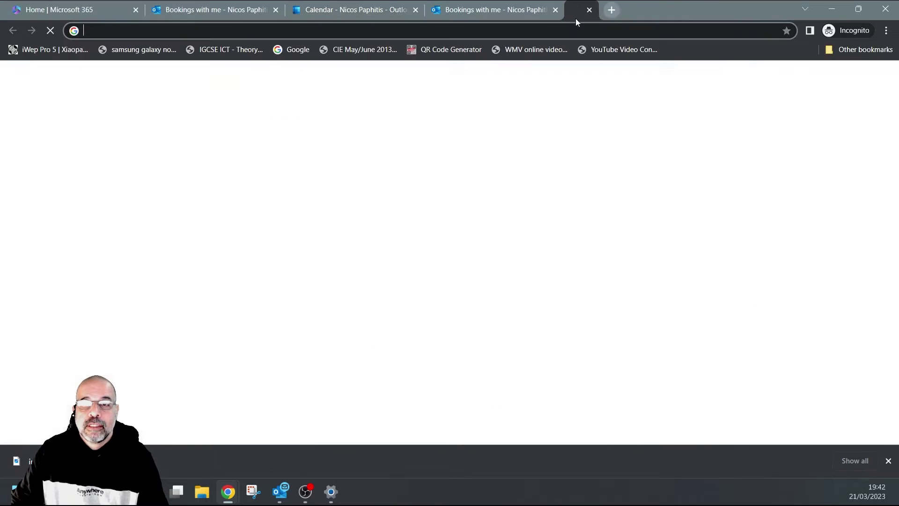
pyautogui.hotkey('ctrl', 'v')
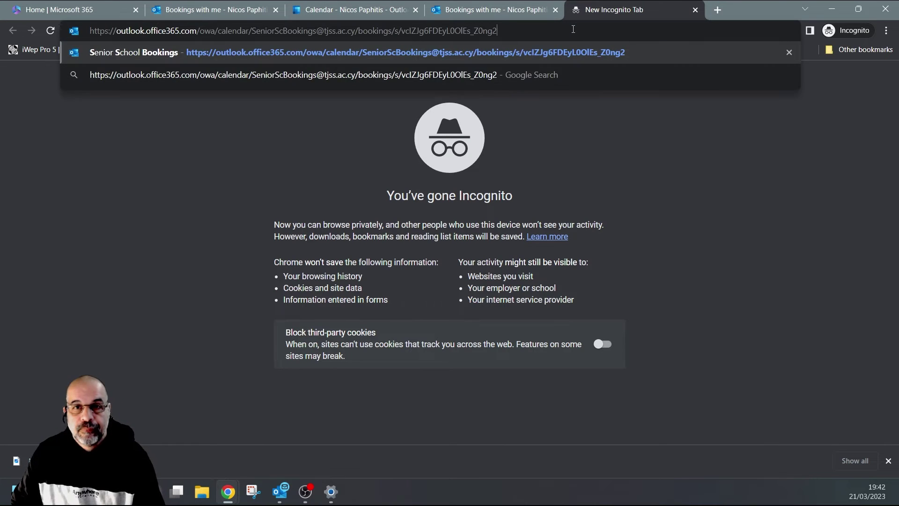
pyautogui.press('Return')
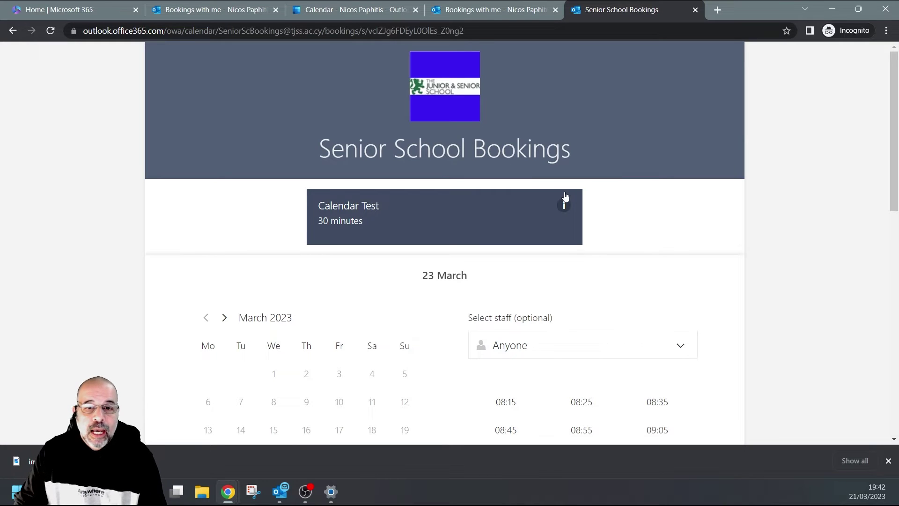
pyautogui.scroll(-2, 567, 197)
pyautogui.scroll(-1, 596, 234)
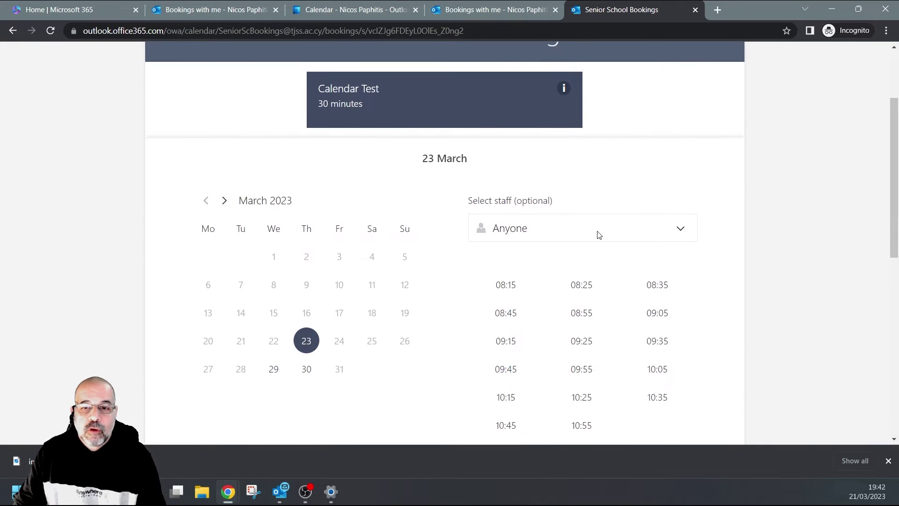
# Pick the specific staff member instead of Anyone, show their 29 March times, then return to Outlook
pyautogui.click(592, 226)
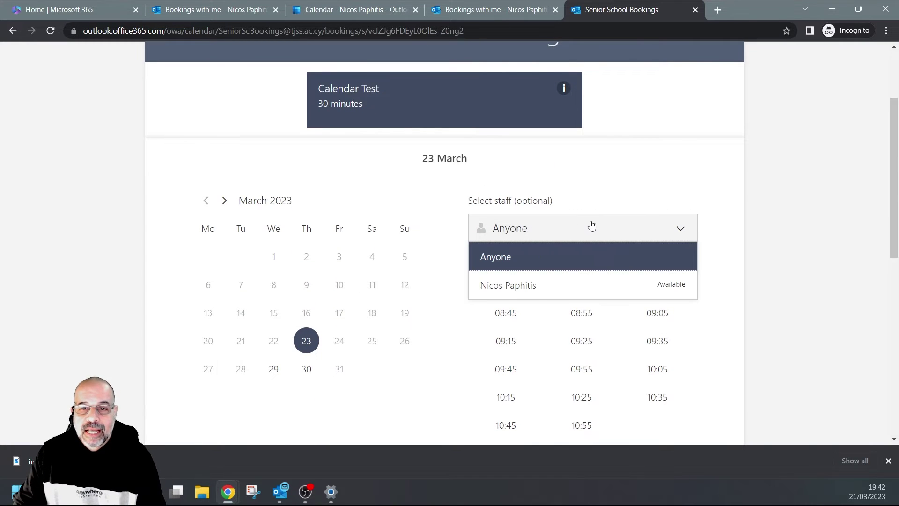
pyautogui.click(508, 287)
pyautogui.scroll(-1, 379, 259)
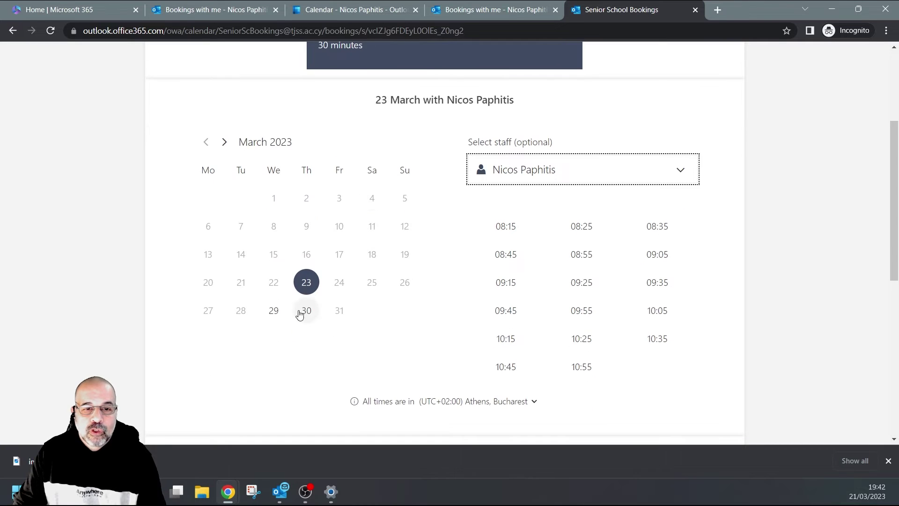
pyautogui.click(275, 311)
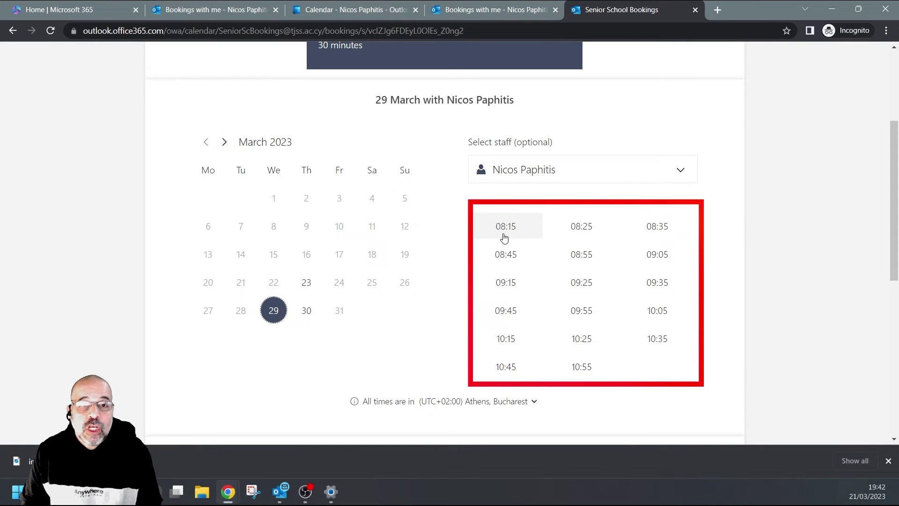
pyautogui.click(327, 13)
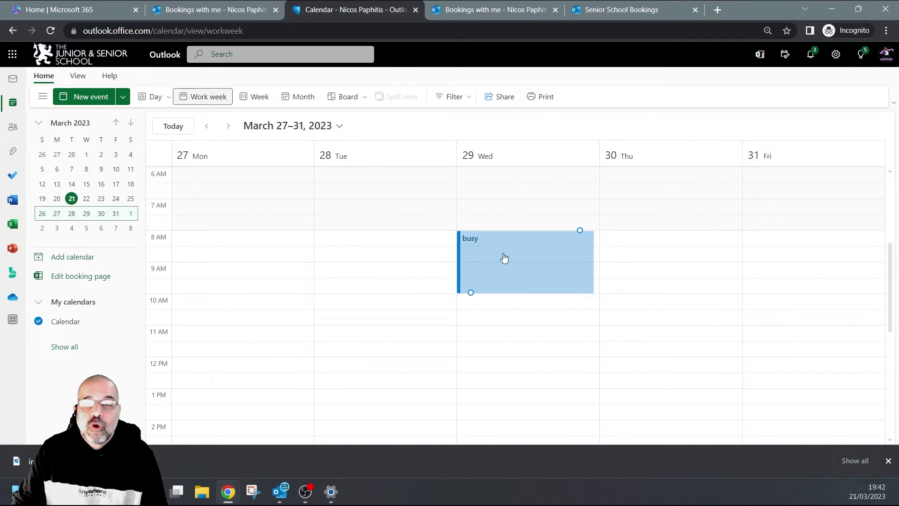
# Compare the booking page's 29 March slots from 08:15 with the busy event, then go to Microsoft 365 home
pyautogui.click(604, 13)
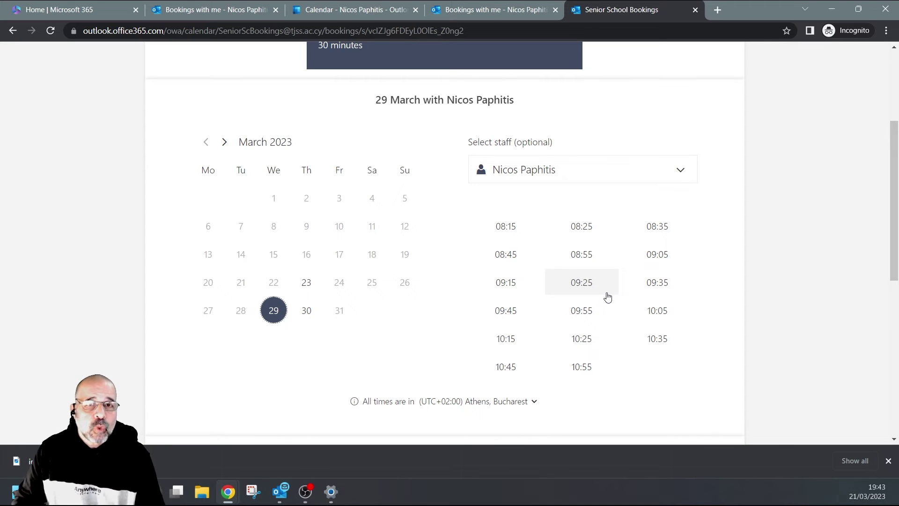
pyautogui.click(69, 12)
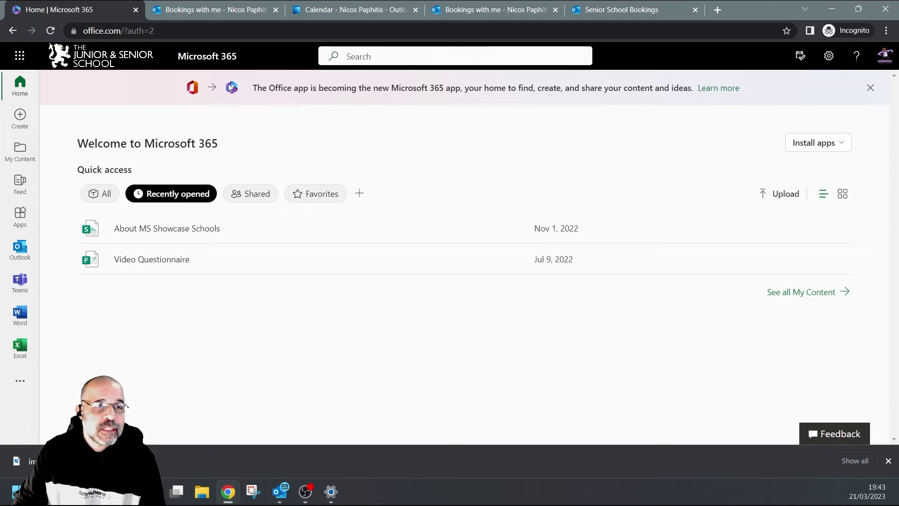
# Return to the Outlook calendar showing Wednesday 29 March's 8–10 AM busy event
pyautogui.click(20, 56)
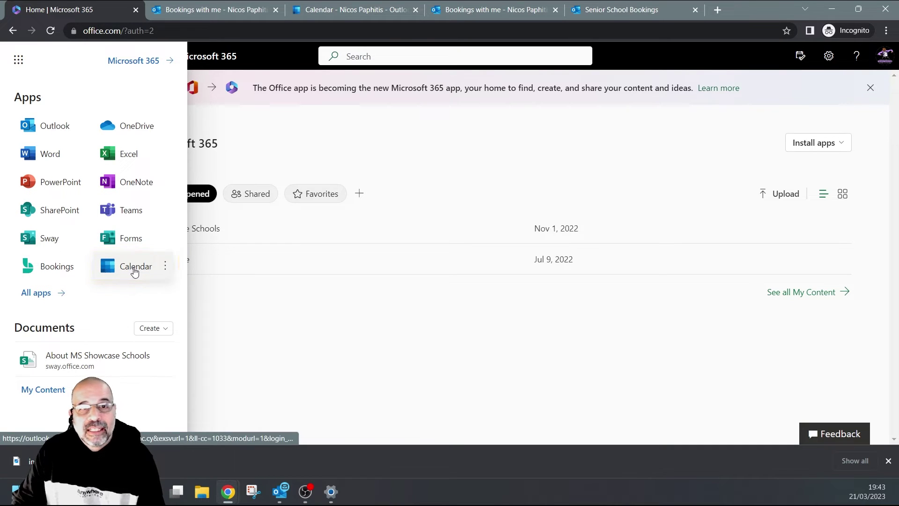
pyautogui.click(338, 13)
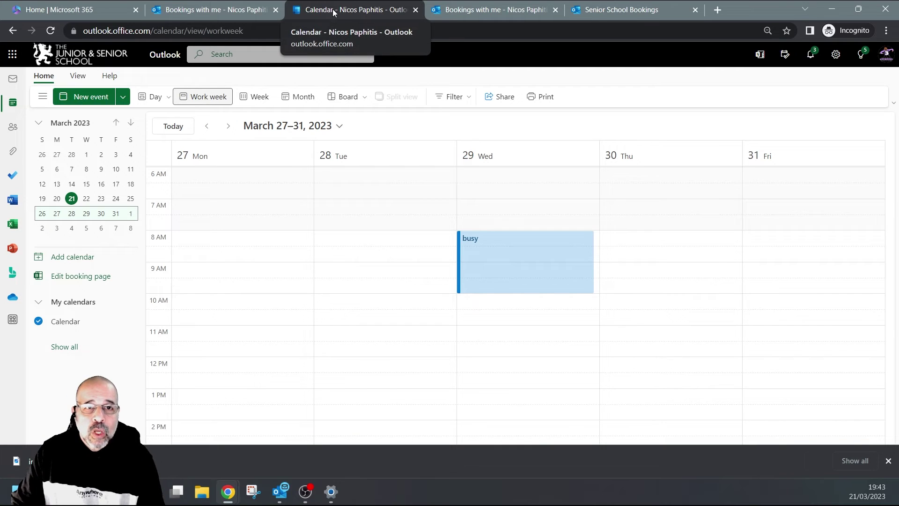
# Open the sharing and permissions settings for Calendar under Outlook's Shared calendars settings
pyautogui.click(838, 56)
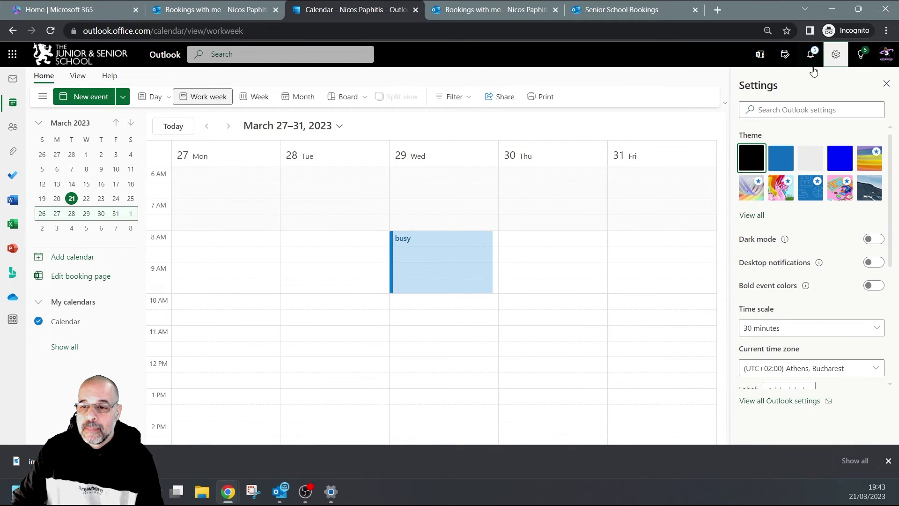
pyautogui.click(758, 404)
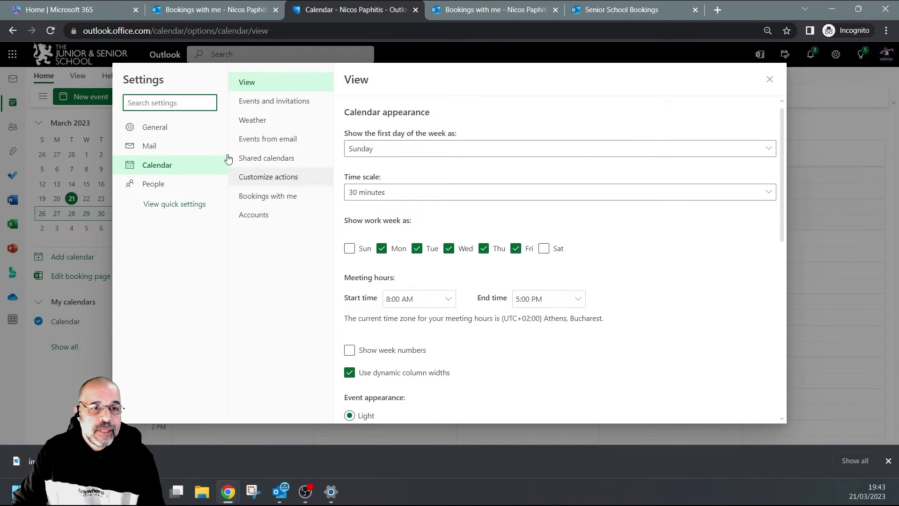
pyautogui.click(173, 166)
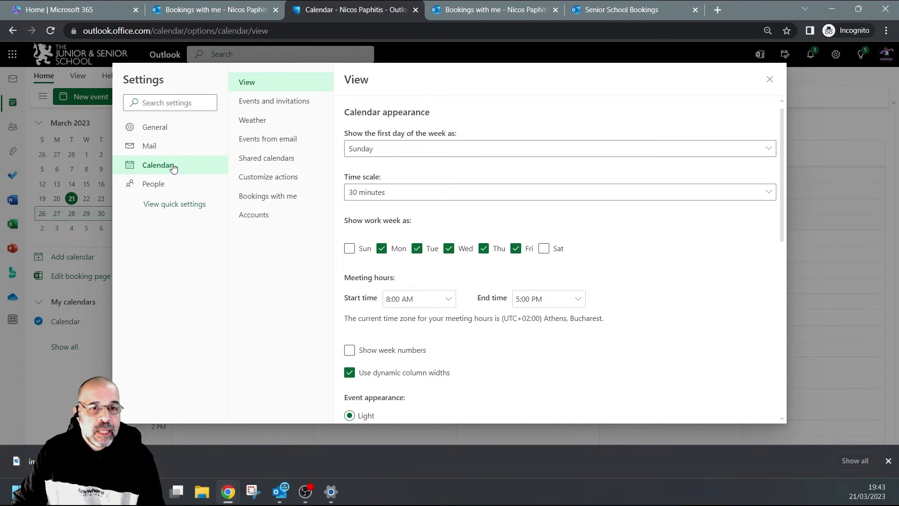
pyautogui.click(257, 161)
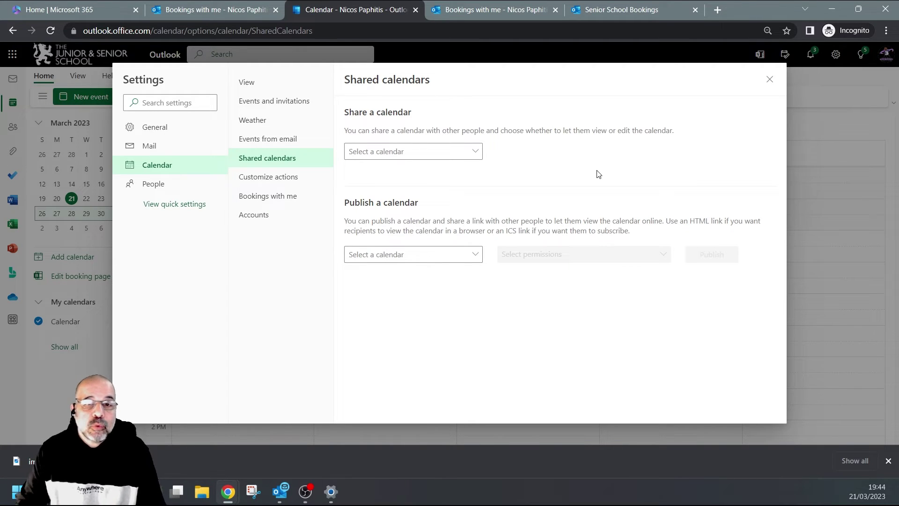
pyautogui.click(472, 153)
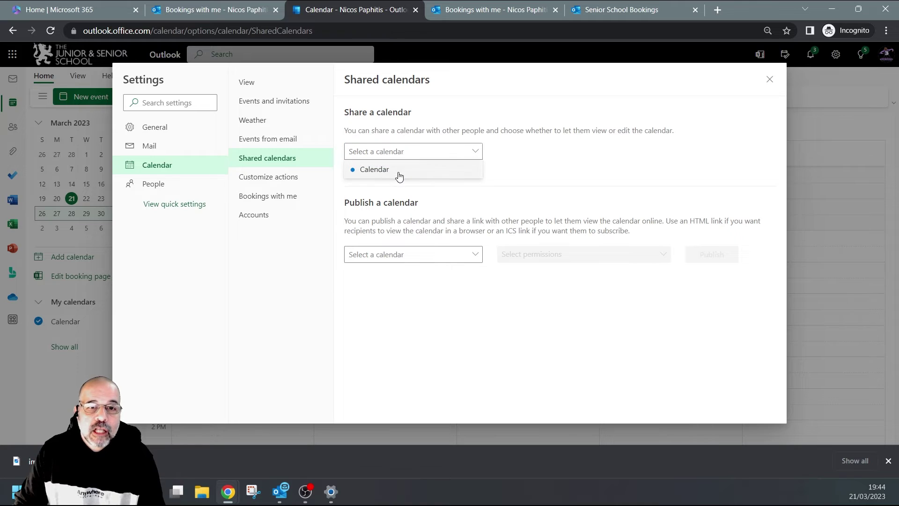
pyautogui.click(397, 174)
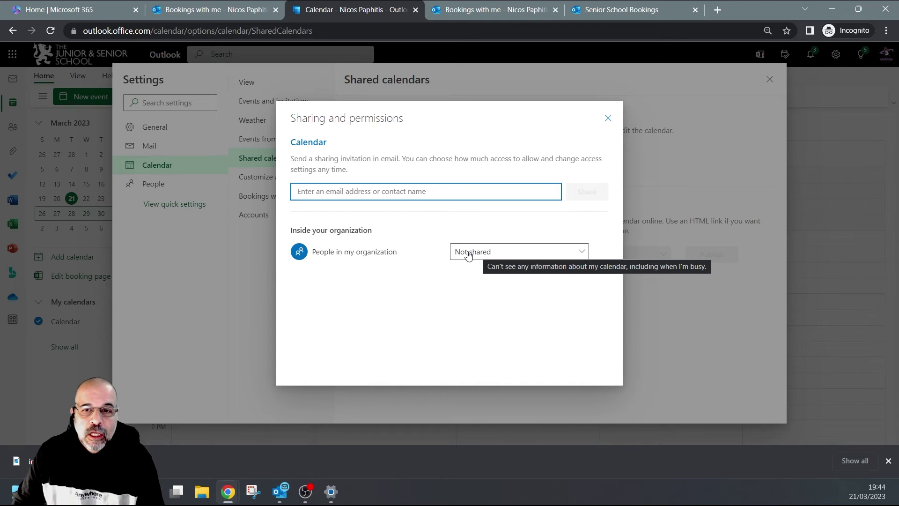
# Change the People in my organization permission from 'Not shared' to 'Can view when I'm busy'
pyautogui.click(582, 255)
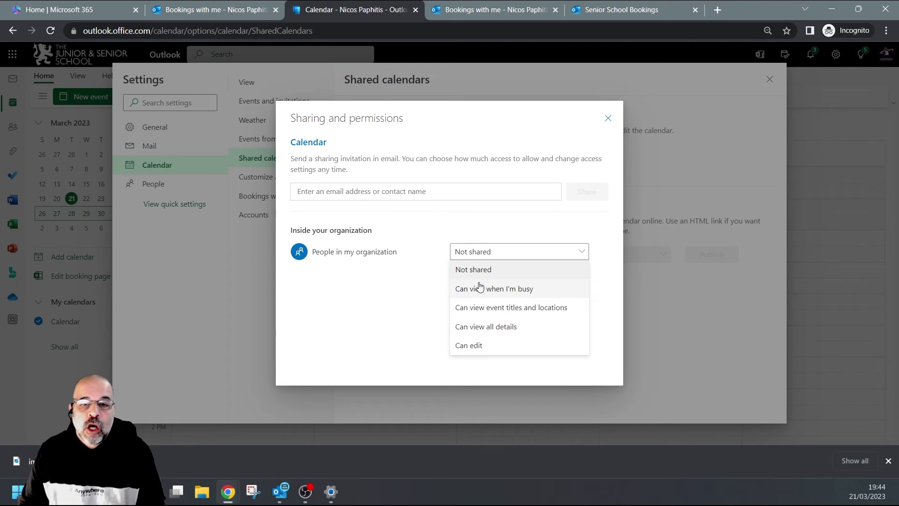
pyautogui.click(523, 291)
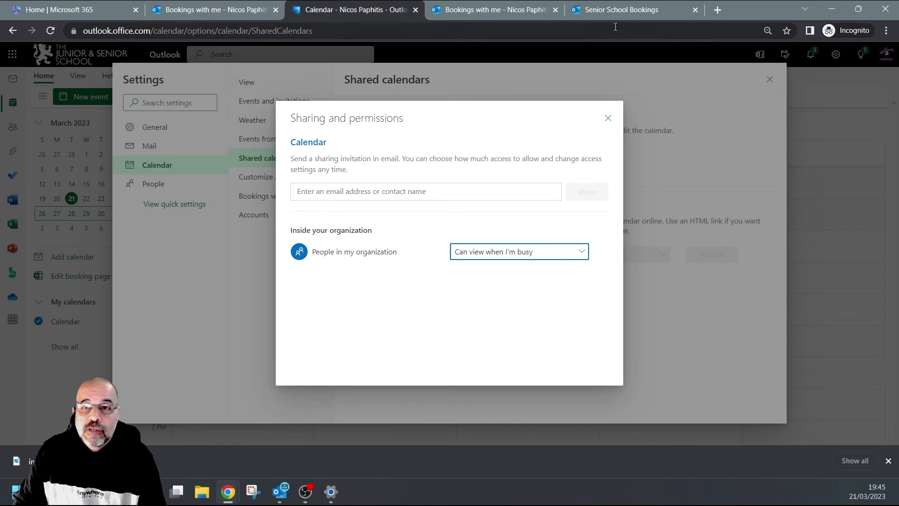
# Reload the Senior School Bookings page and confirm 29 March offers only 10:00–11:00 slots
pyautogui.click(626, 10)
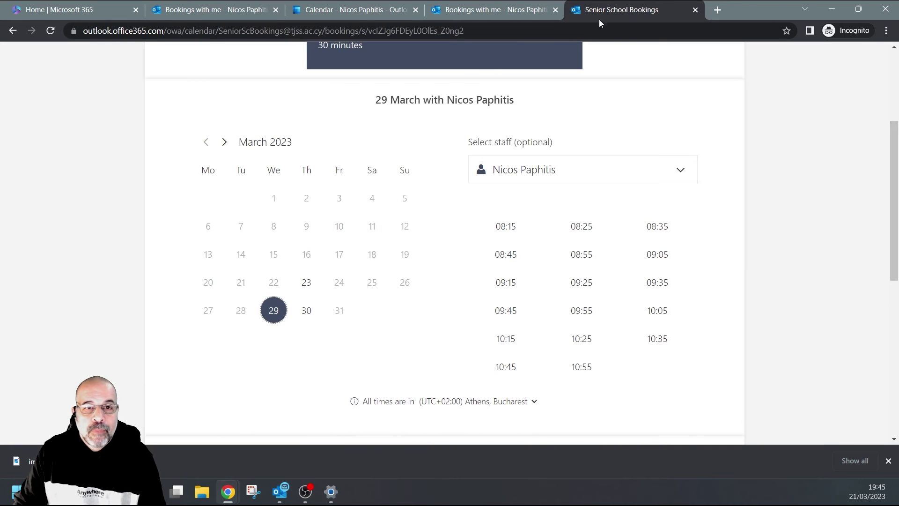
pyautogui.click(50, 30)
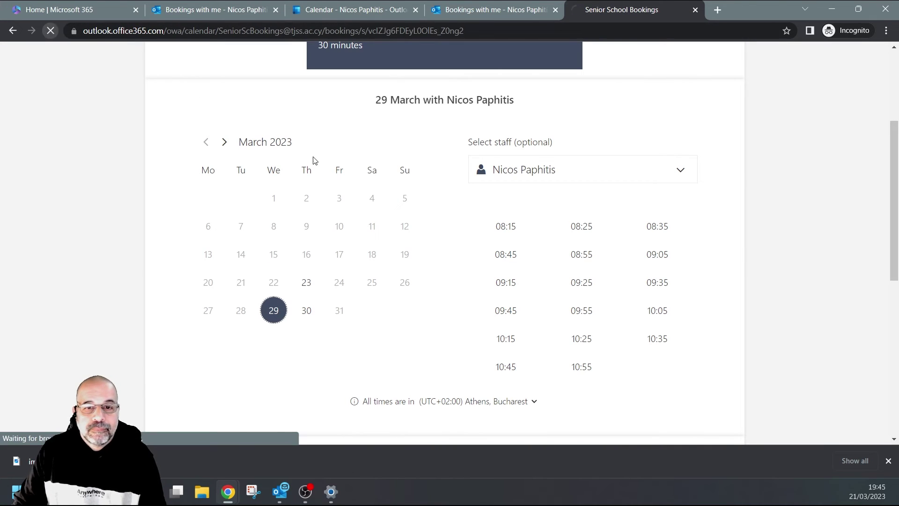
pyautogui.scroll(-5, 453, 222)
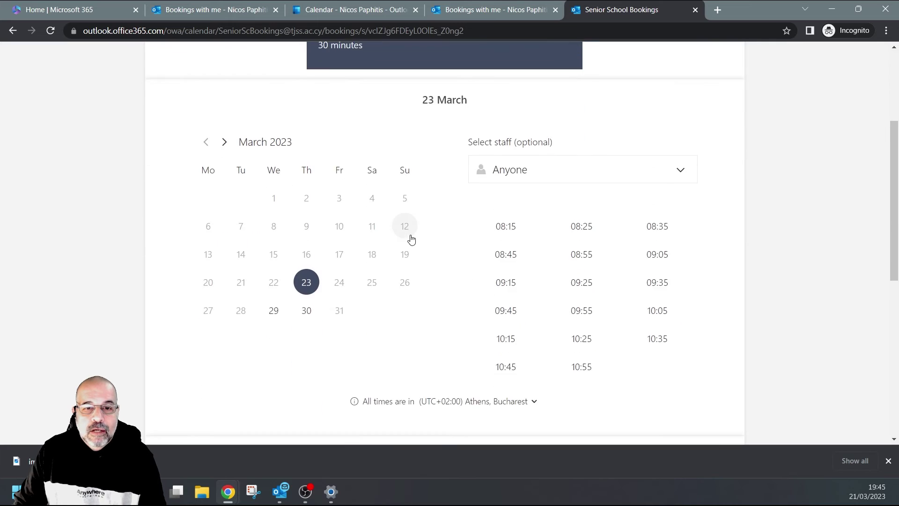
pyautogui.click(273, 252)
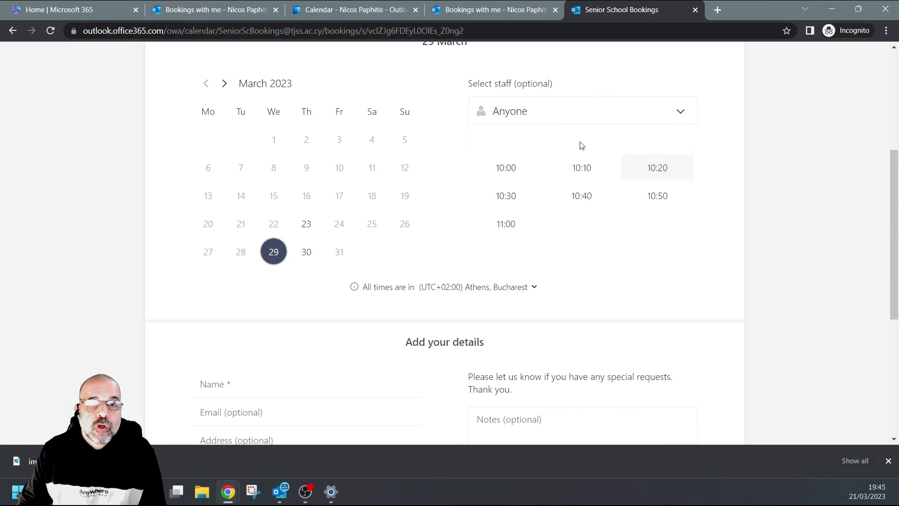
pyautogui.click(327, 9)
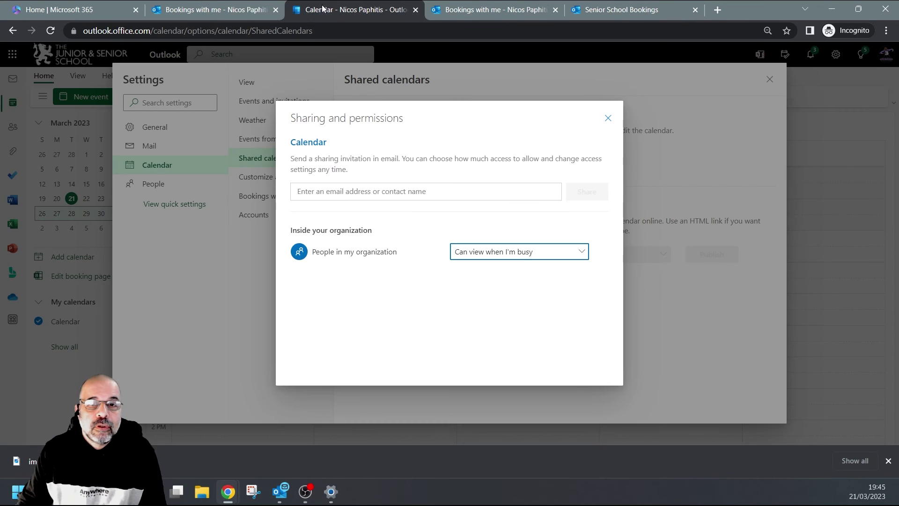
# Close the sharing dialog and settings, then shorten Wednesday 29 March's busy event to 8:00–9:00 AM
pyautogui.click(608, 118)
pyautogui.click(768, 80)
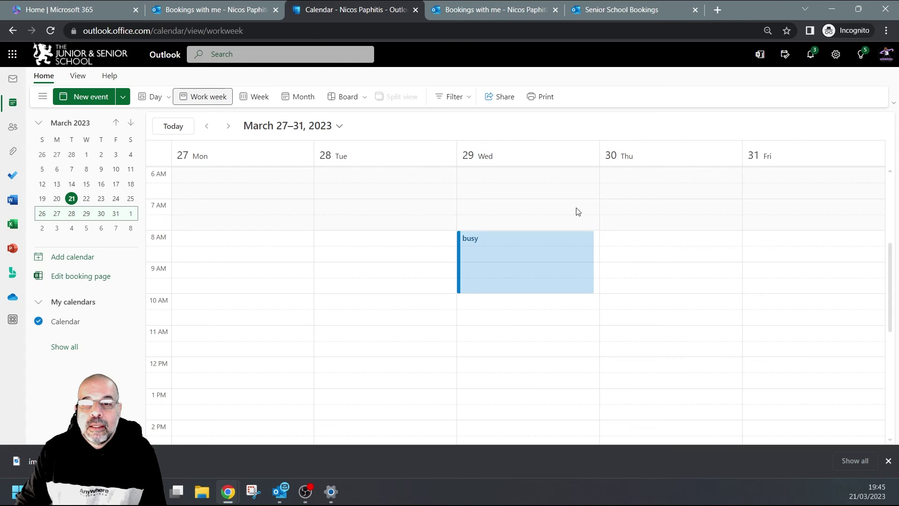
pyautogui.click(492, 265)
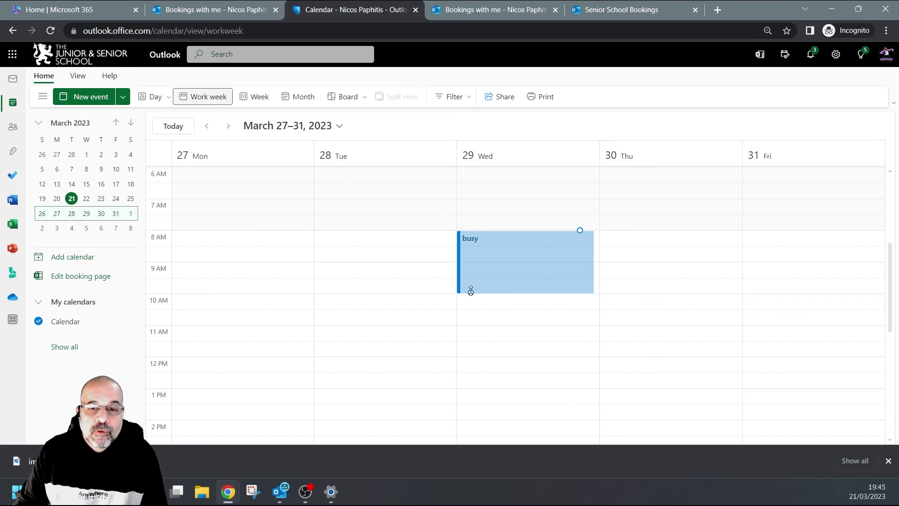
pyautogui.moveTo(469, 291); pyautogui.dragTo(476, 259)
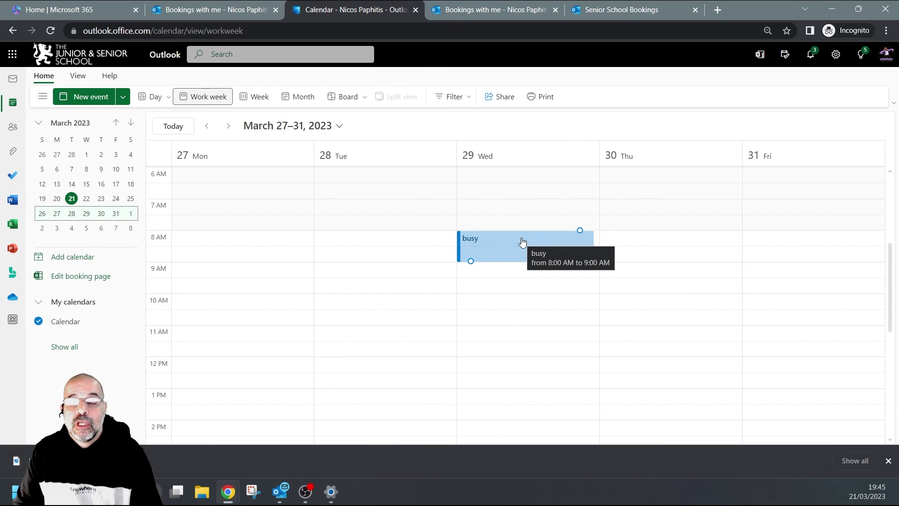
pyautogui.click(594, 12)
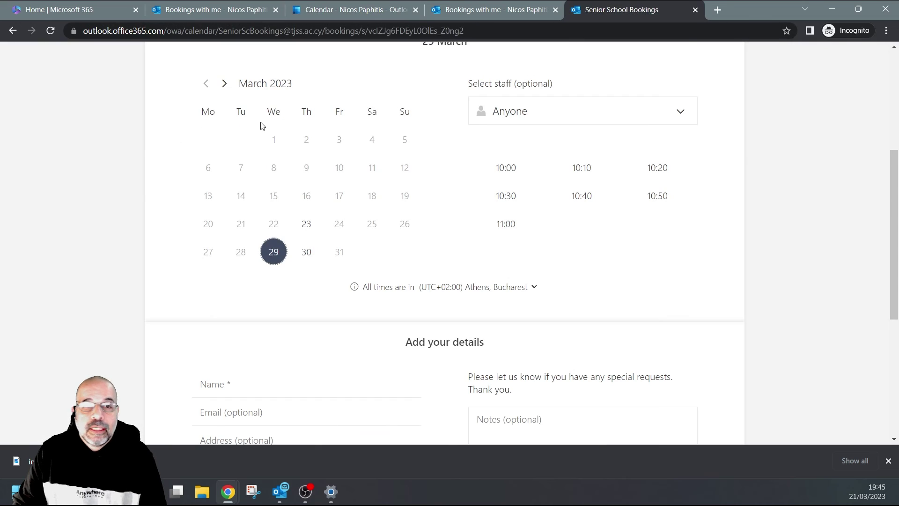
# Reload the booking page, pick the staff member, and confirm 29 March now offers slots from 09:00 to 11:00
pyautogui.click(51, 31)
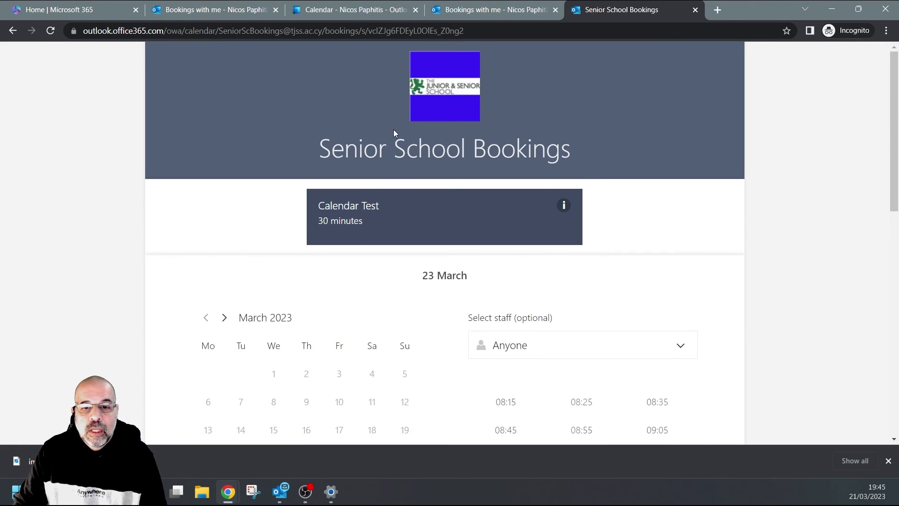
pyautogui.scroll(-4, 445, 276)
pyautogui.click(530, 175)
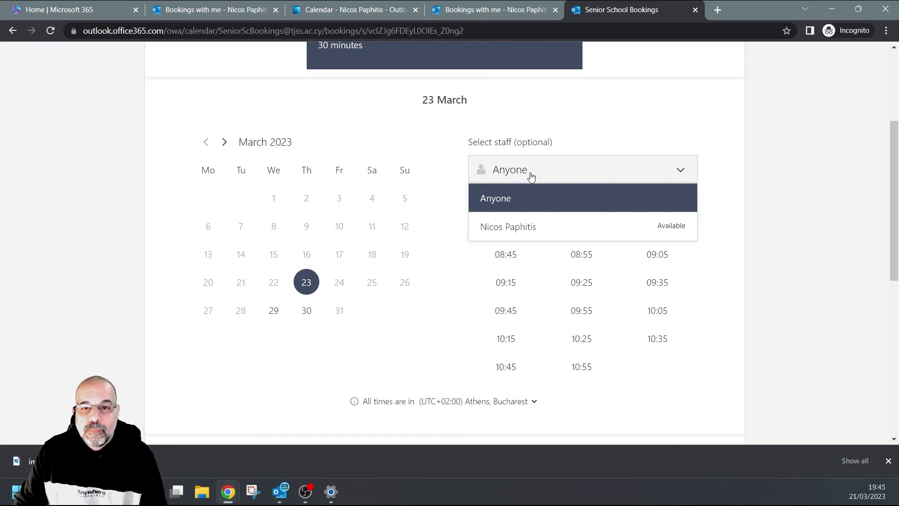
pyautogui.click(506, 227)
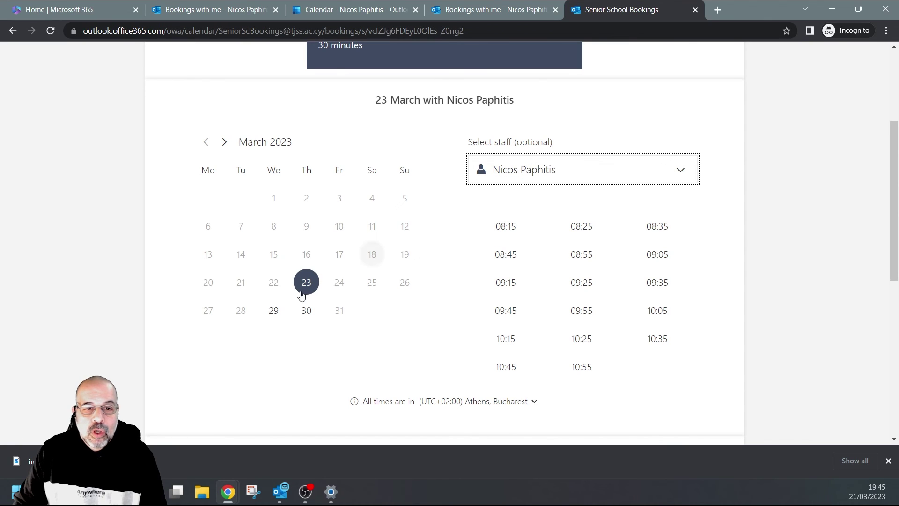
pyautogui.click(274, 311)
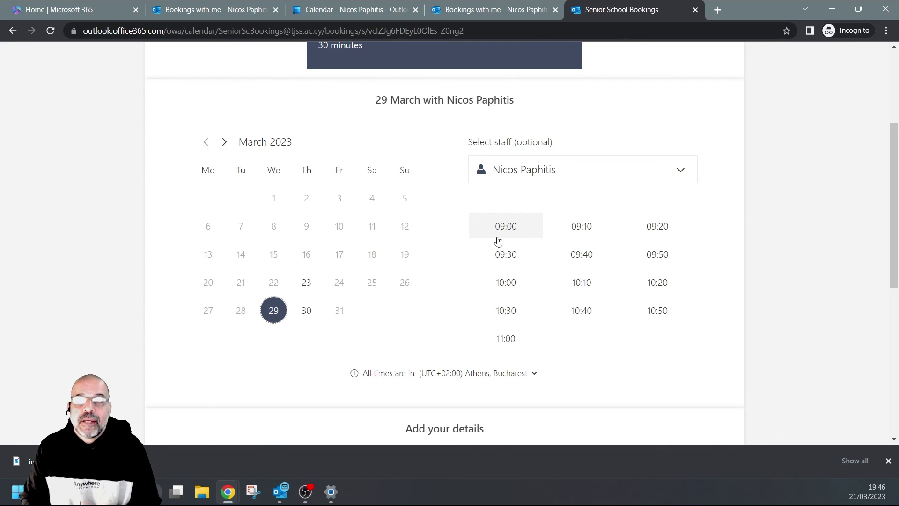
pyautogui.hotkey('alt', 'Tab')
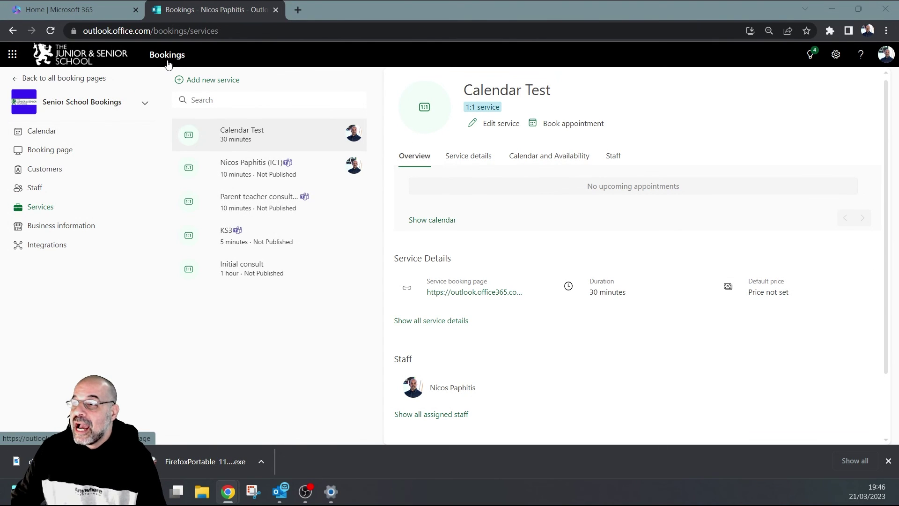
# Return to all booking pages and edit the Calendar Test service under Senior School Bookings' Services
pyautogui.click(62, 78)
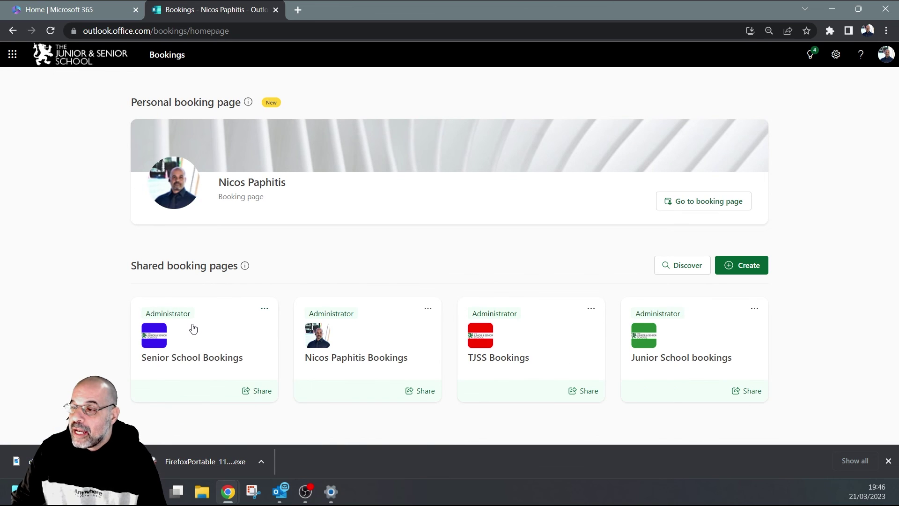
pyautogui.click(193, 327)
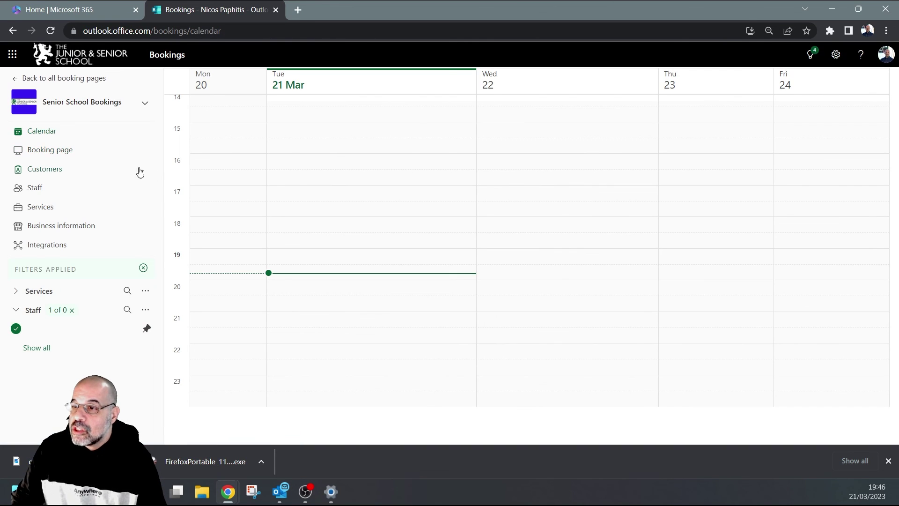
pyautogui.click(45, 210)
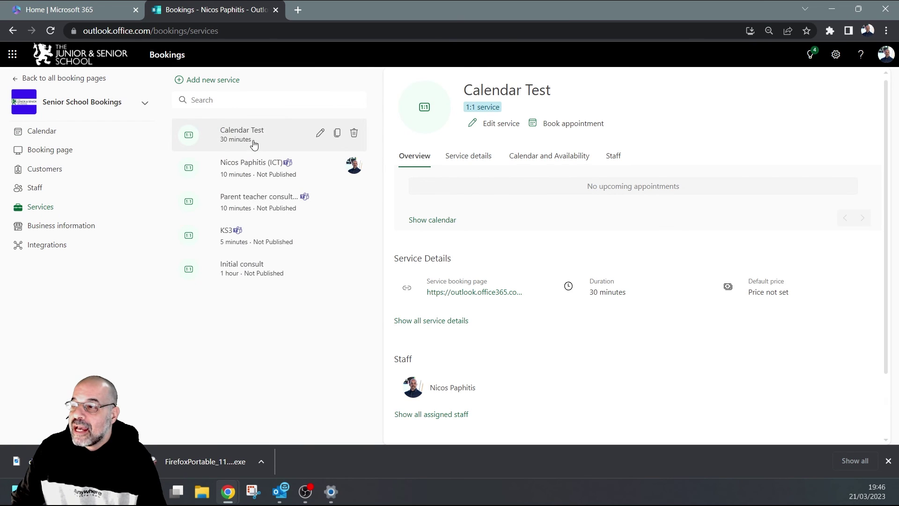
pyautogui.click(320, 134)
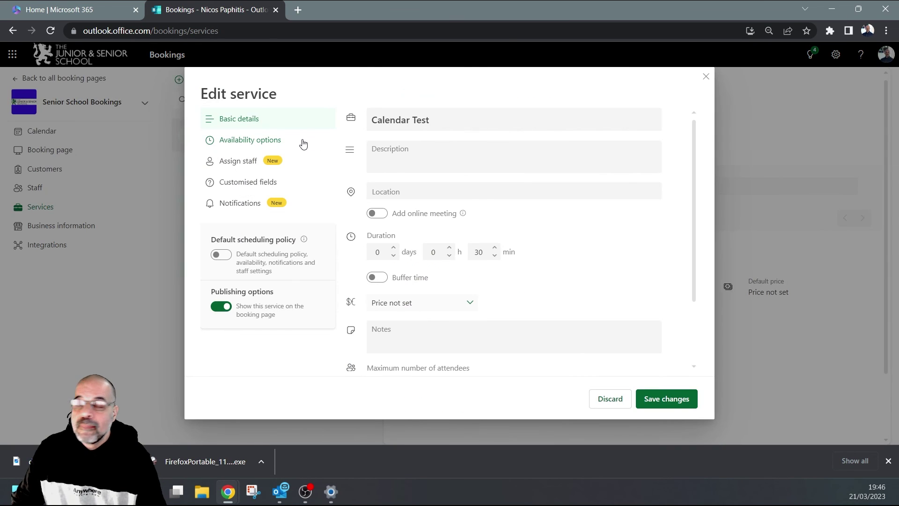